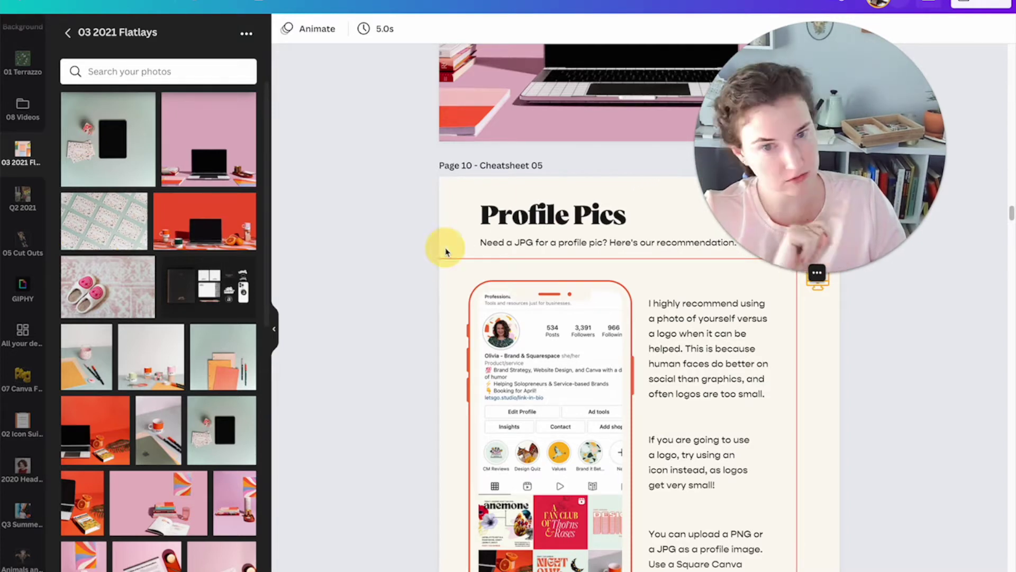
Delete the old 'Click for a Template' button from the page.
scroll(445, 249, down, 3)
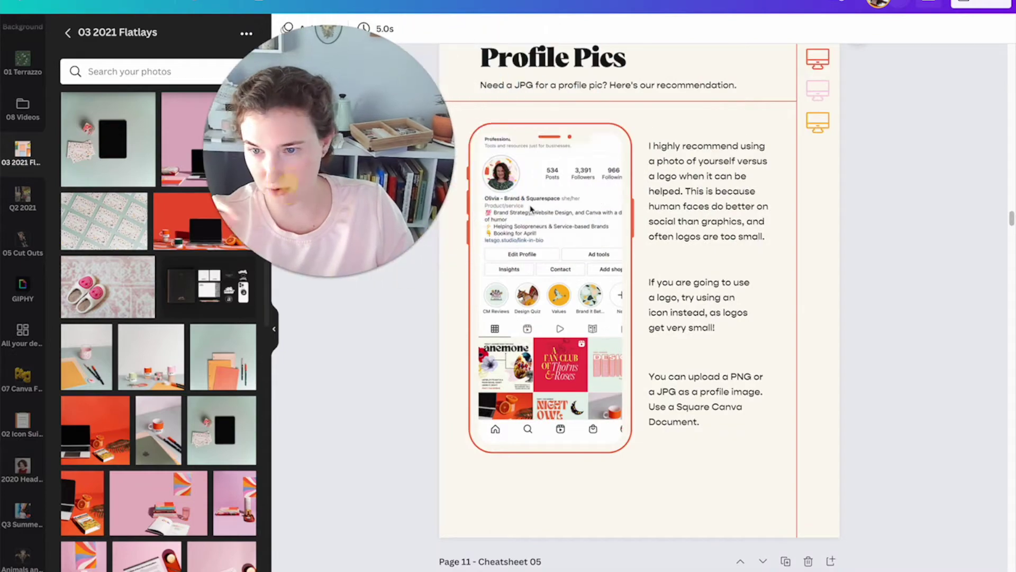
scroll(531, 228, down, 5)
scroll(531, 228, down, 3)
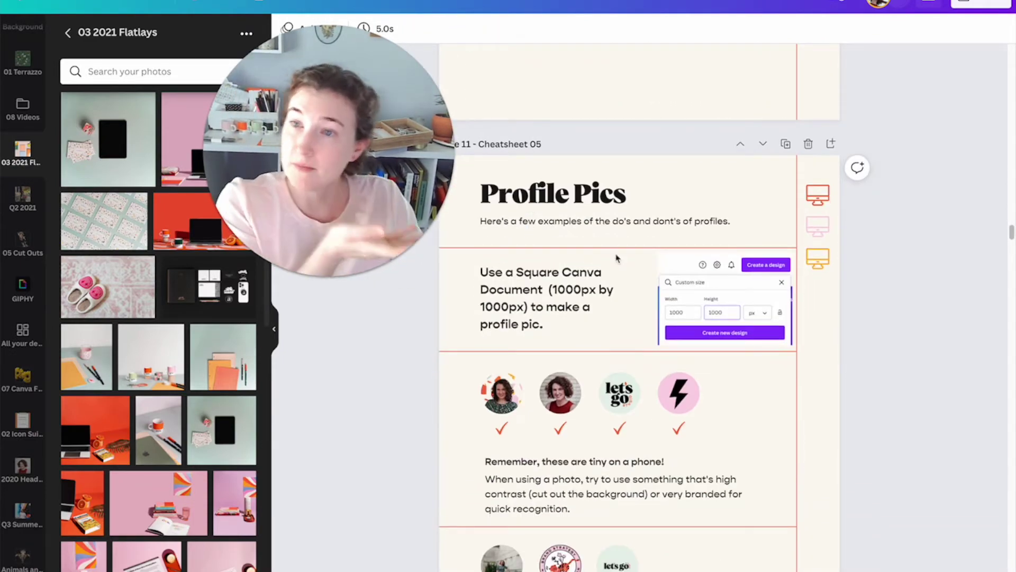
scroll(625, 254, up, 20)
scroll(625, 254, up, 20)
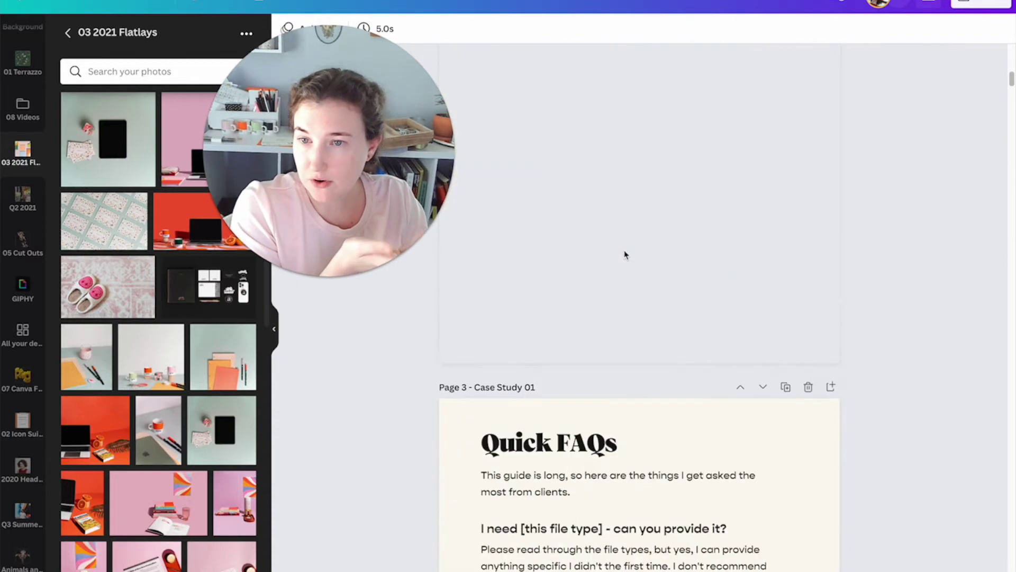
scroll(710, 329, down, 20)
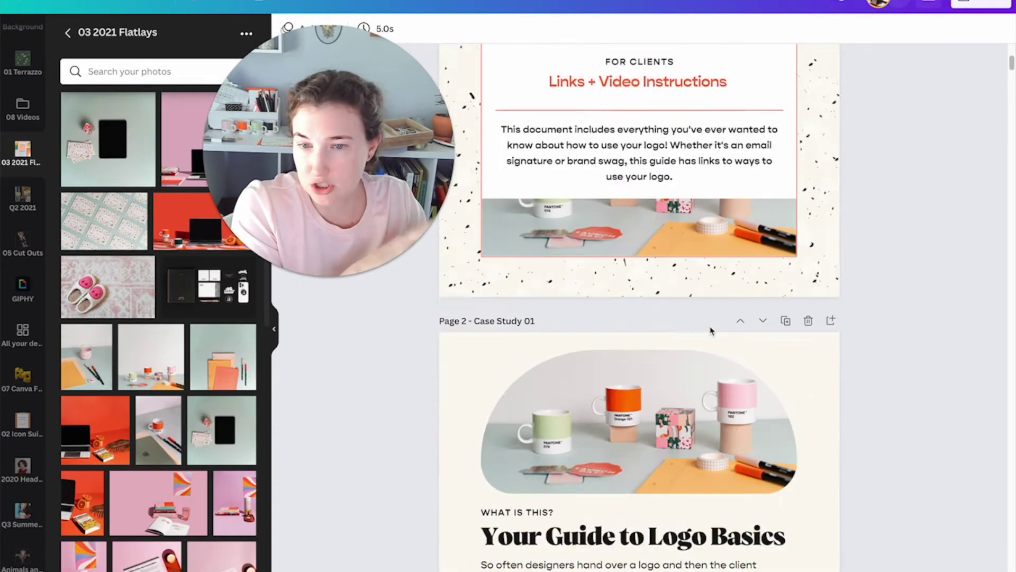
scroll(710, 330, down, 15)
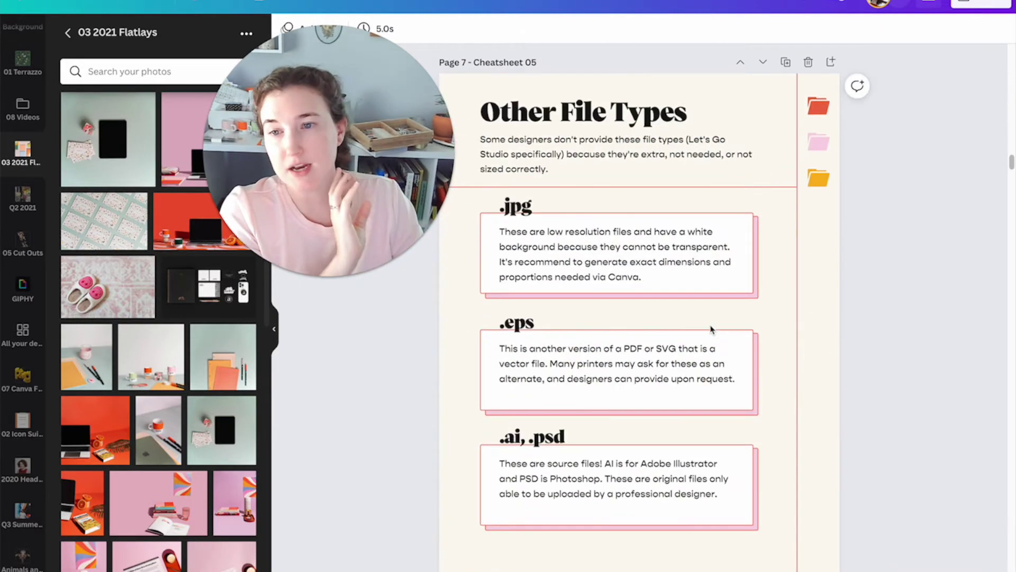
scroll(711, 329, down, 15)
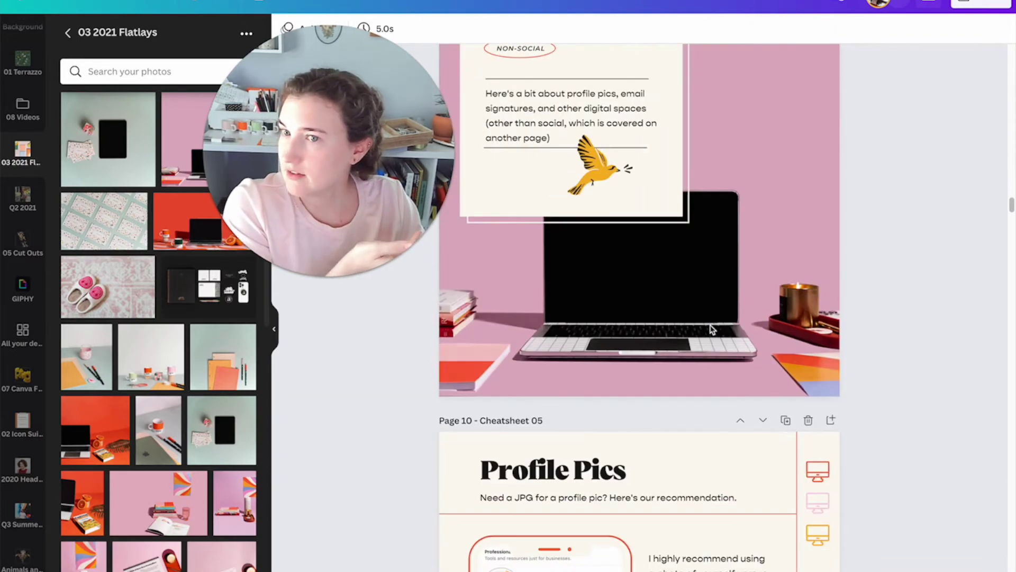
scroll(711, 330, down, 15)
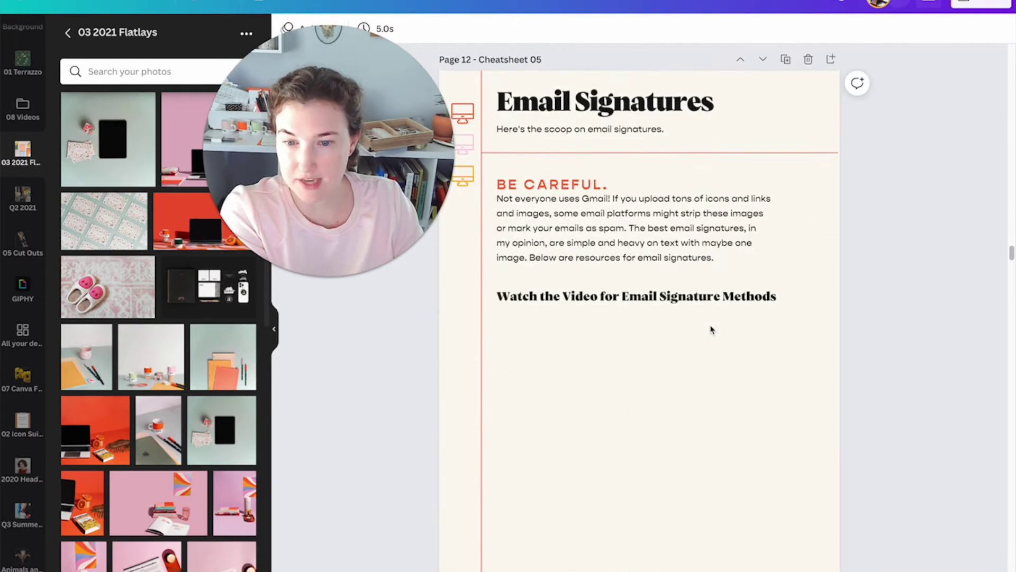
scroll(711, 330, down, 2)
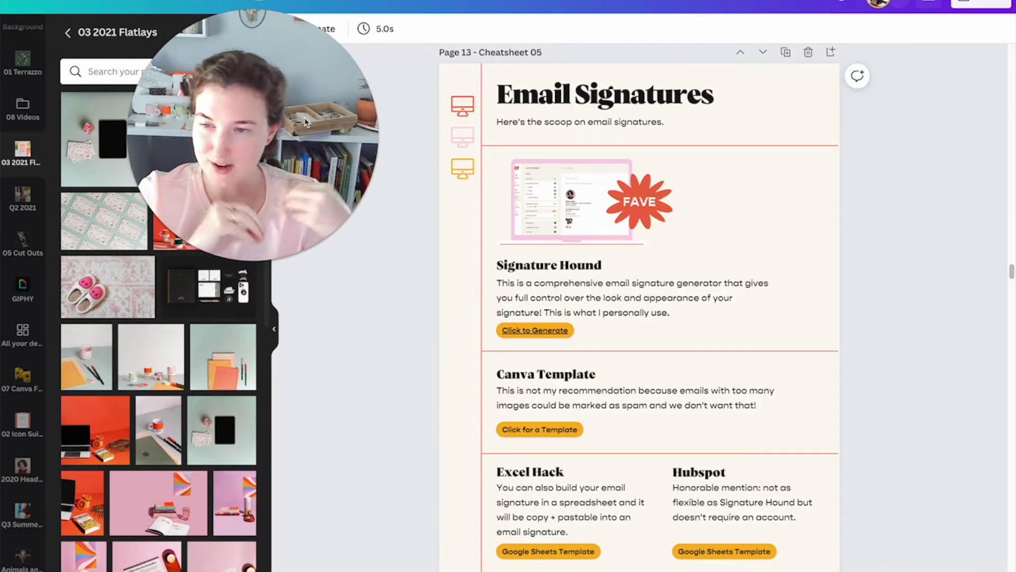
click(505, 331)
click(598, 333)
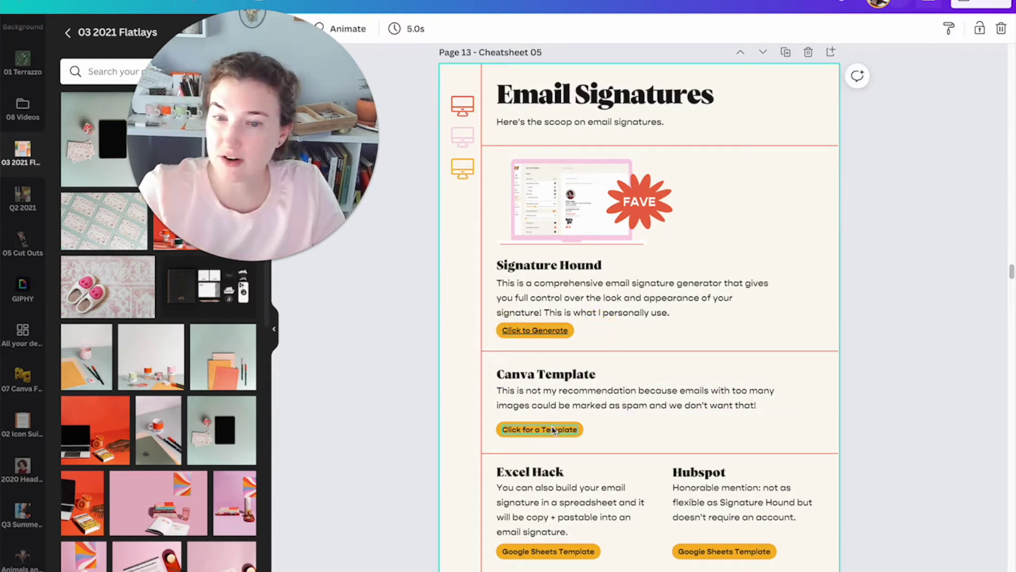
ctrl+scroll(554, 430, up, 3)
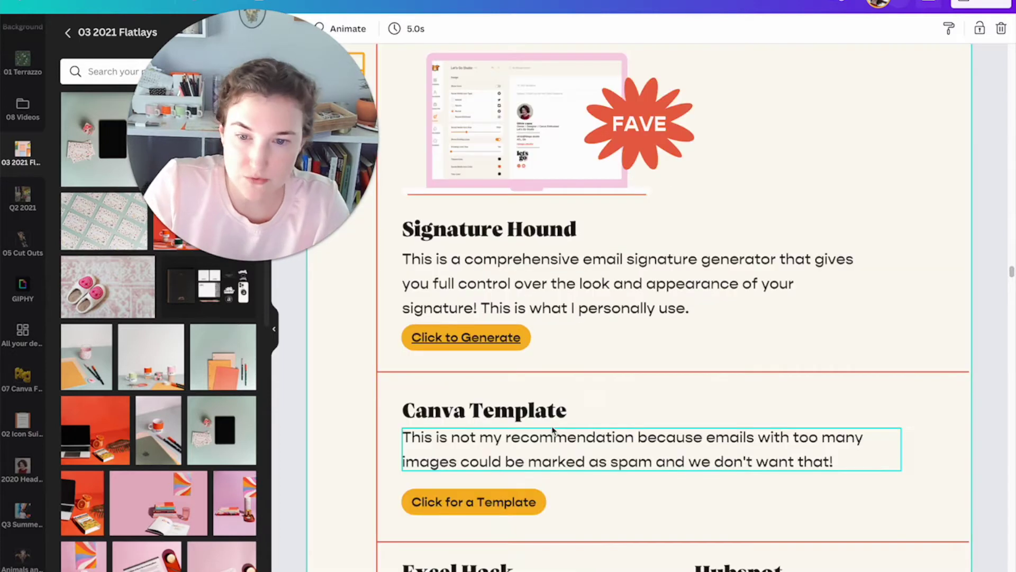
click(517, 509)
key(Delete)
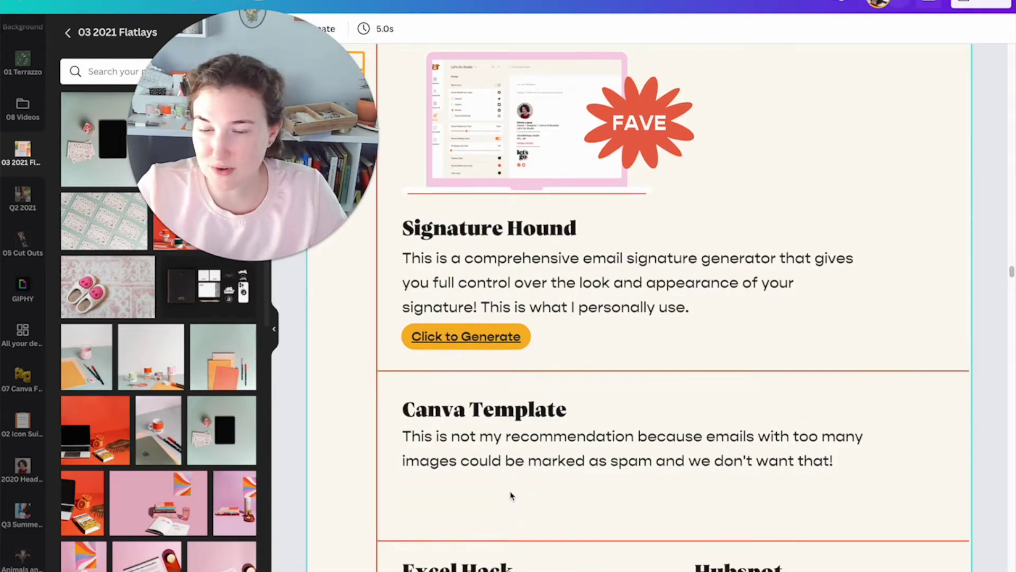
Add paragraph text boxes, placing one under the Canva Template paragraph.
scroll(498, 490, down, 1)
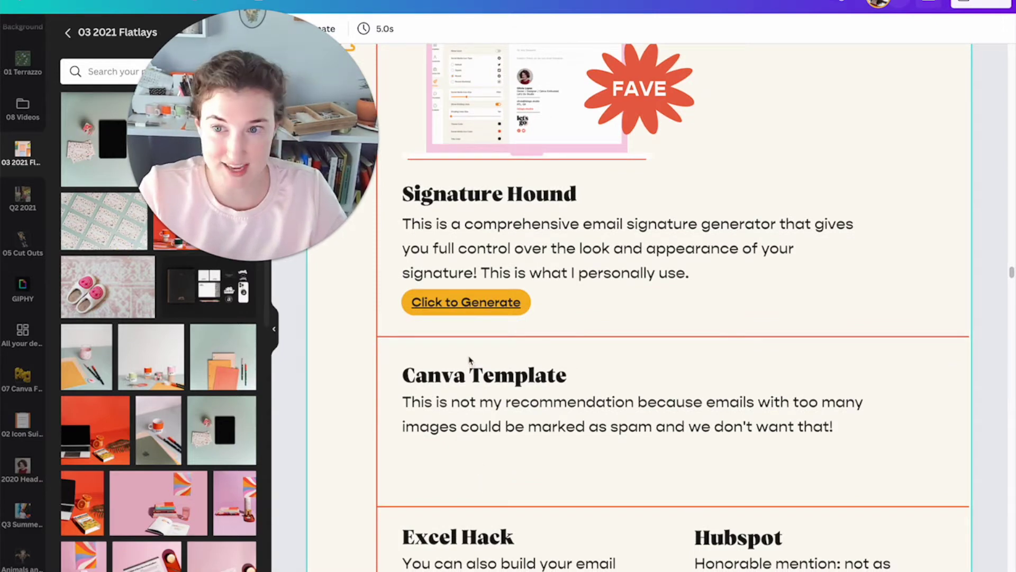
key(t)
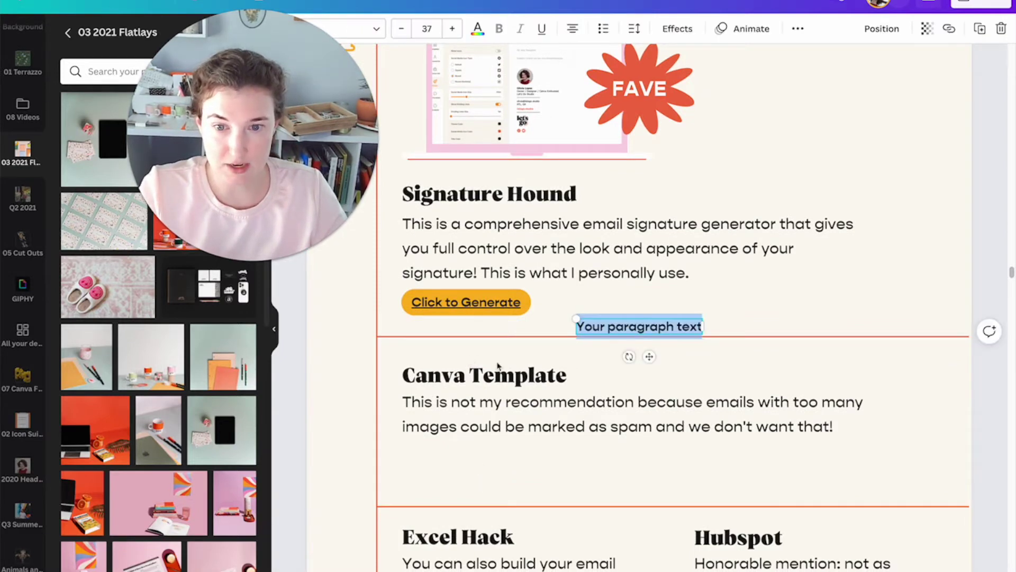
click(495, 299)
drag(580, 326, 418, 461)
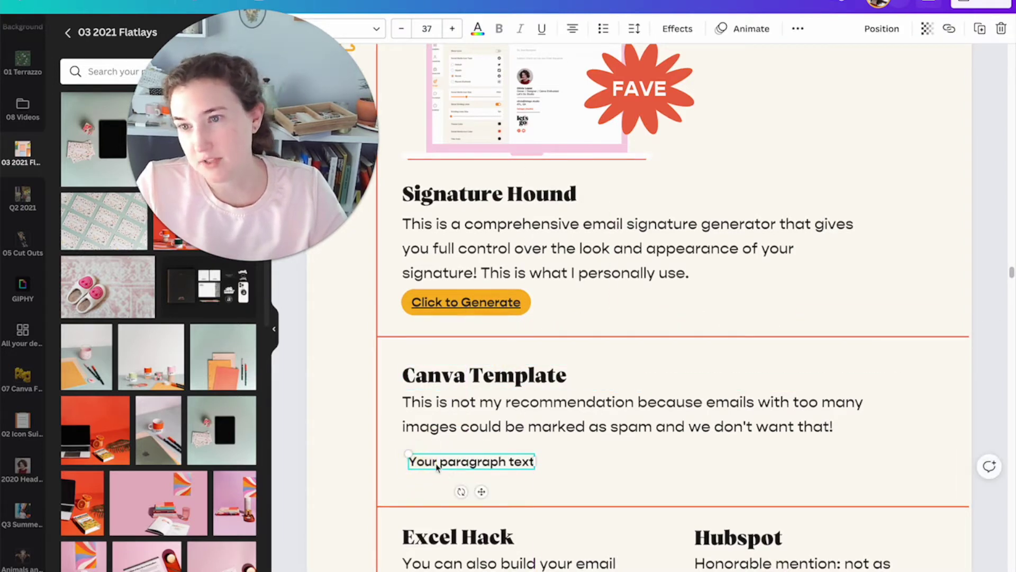
click(563, 458)
key(t)
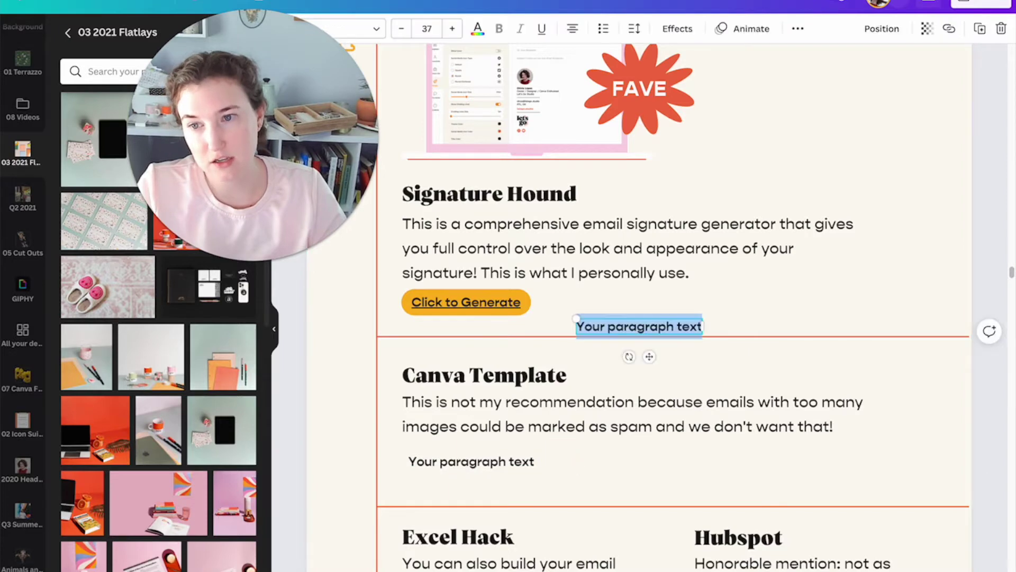
click(577, 468)
scroll(29, 260, up, 5)
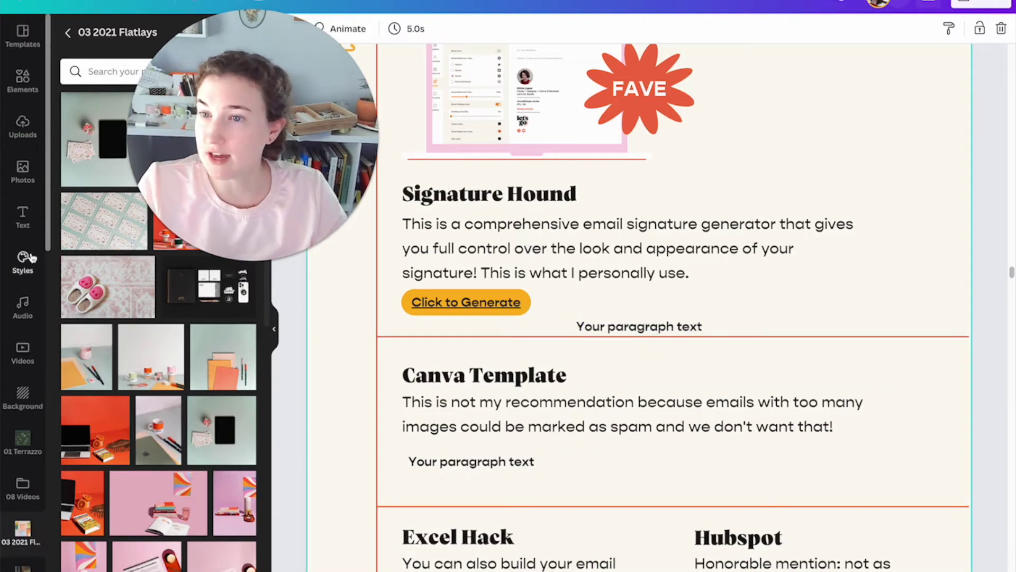
Add a subheading element near the divider and delete the extra placeholder by Click to Generate.
click(29, 221)
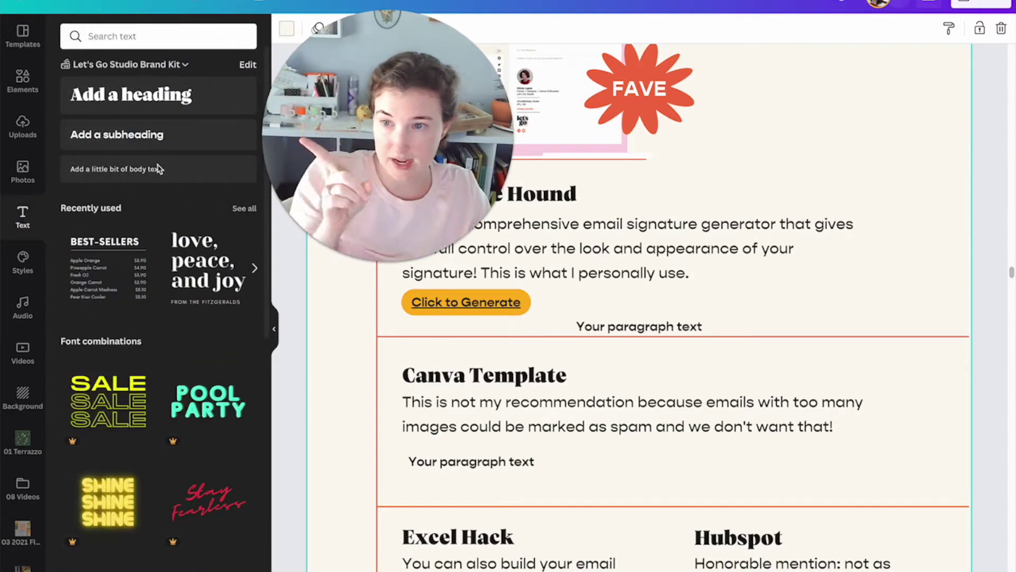
click(155, 137)
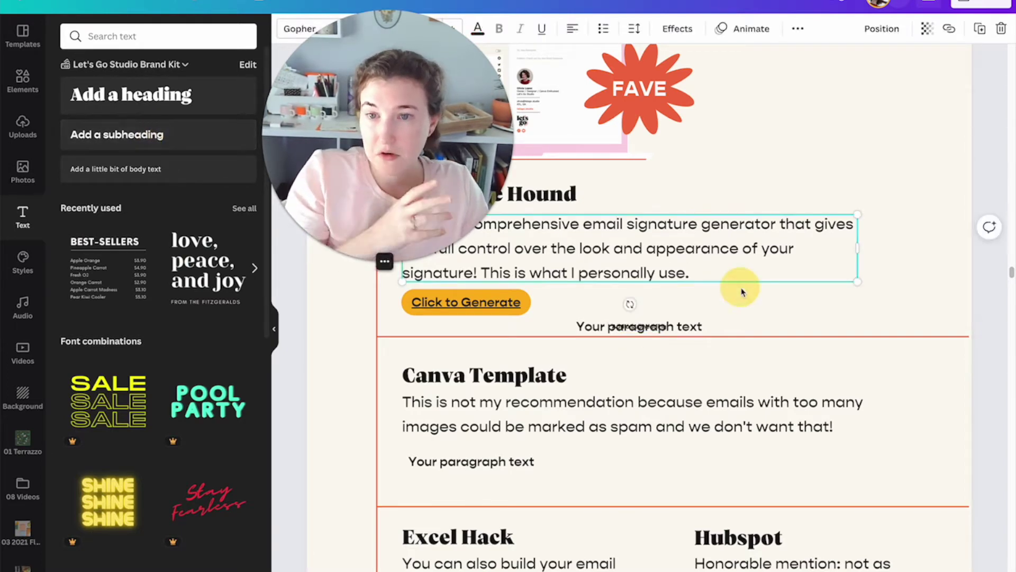
drag(630, 329, 595, 486)
click(639, 326)
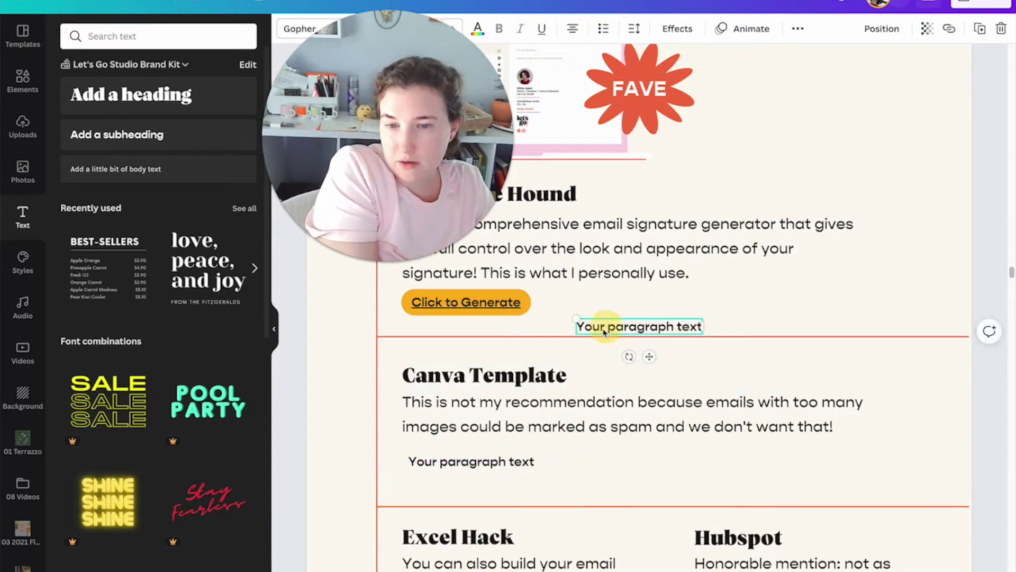
key(Delete)
Type 'Click for Template' into the placeholder, left-align it and line it up with the paragraph.
double_click(499, 465)
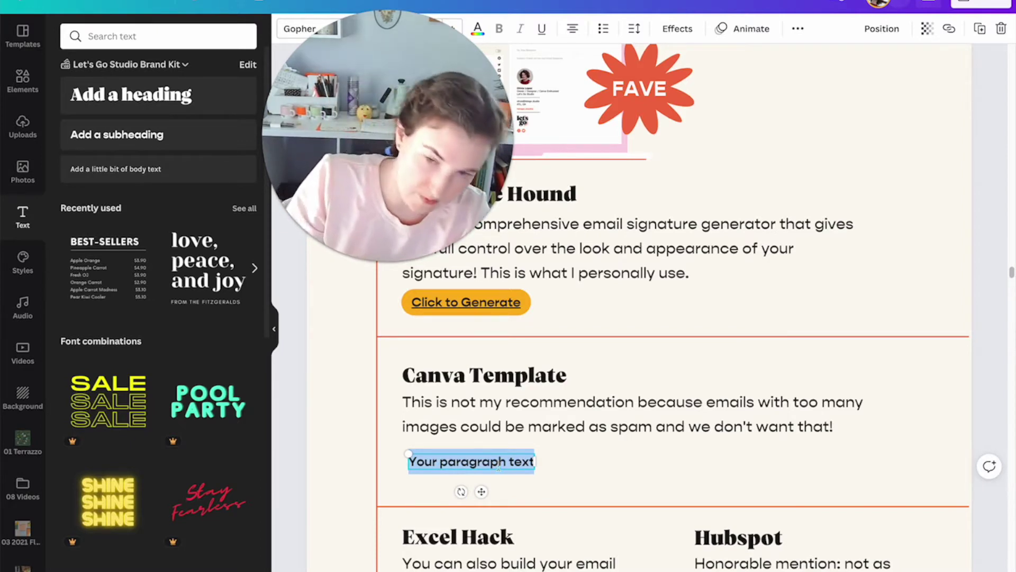
text(Click for Template)
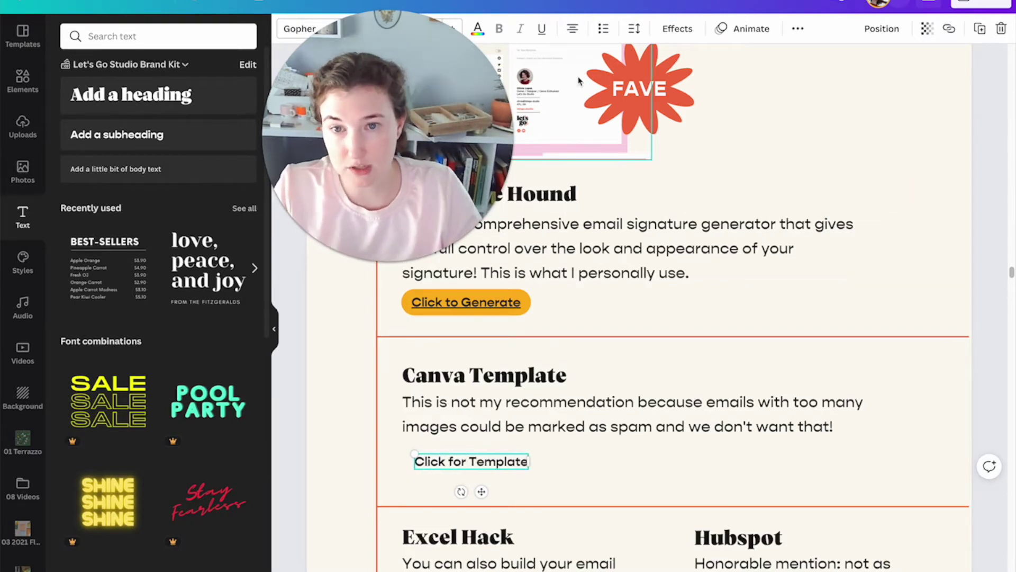
click(575, 33)
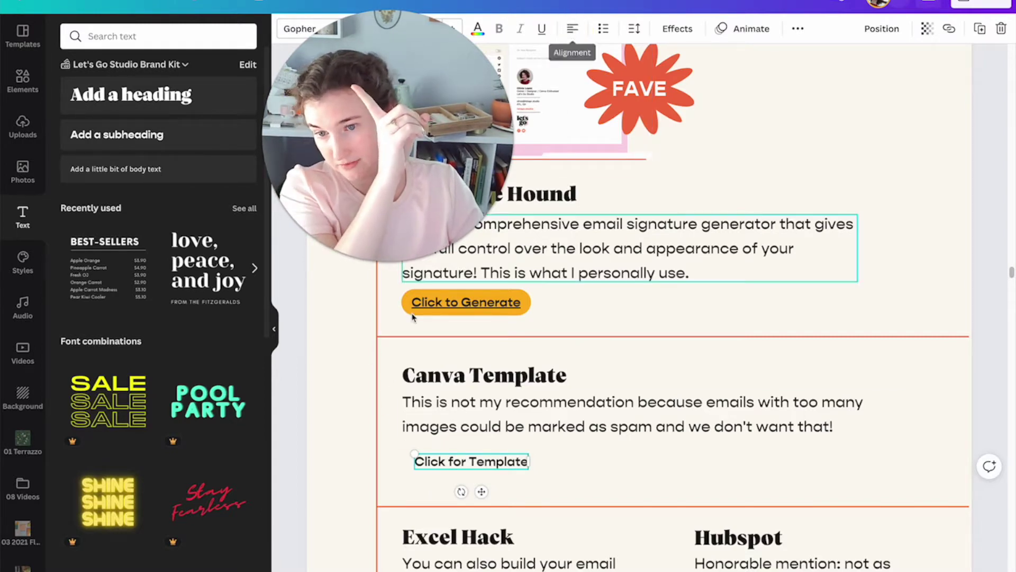
click(592, 476)
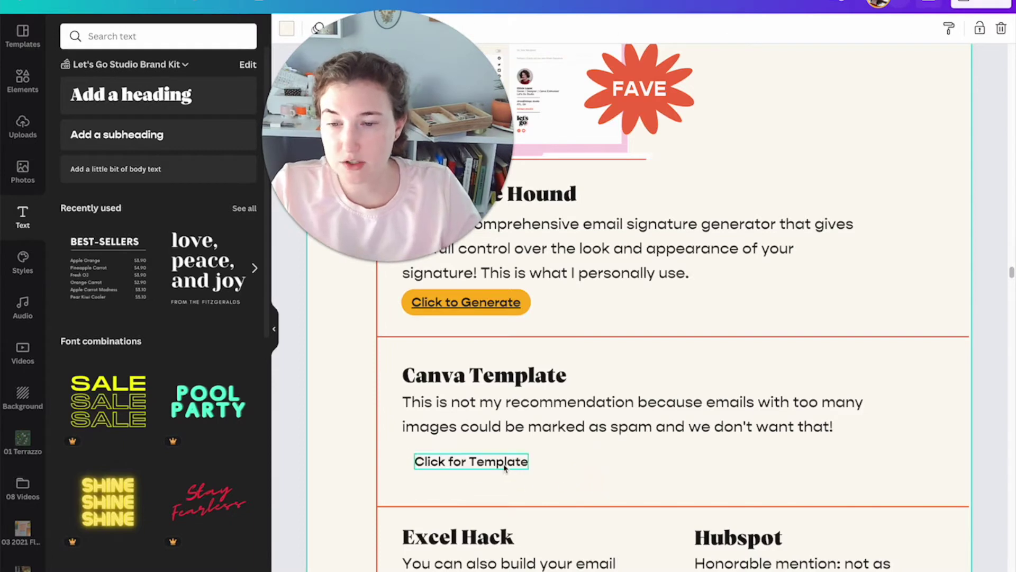
drag(506, 463, 493, 463)
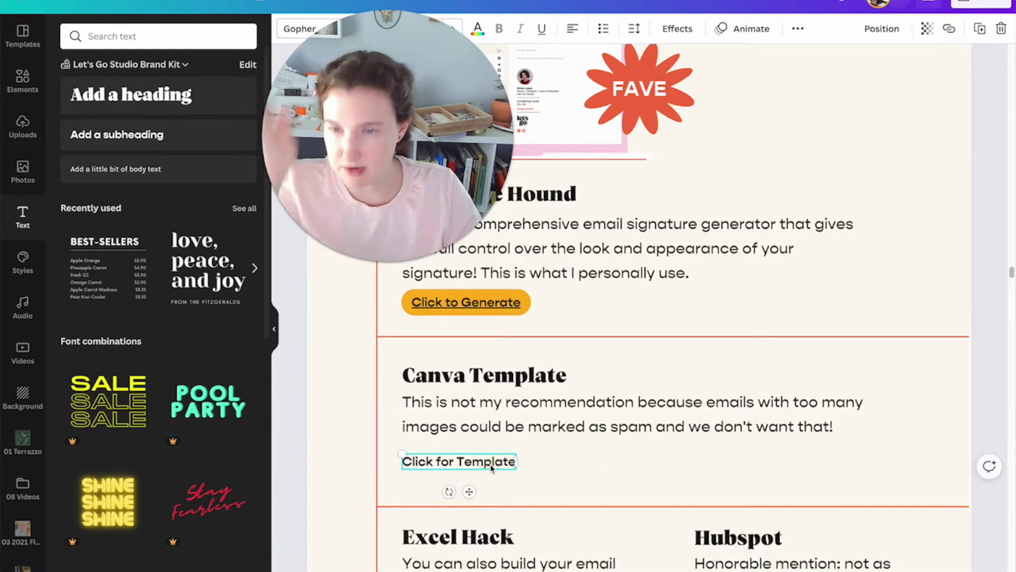
click(583, 463)
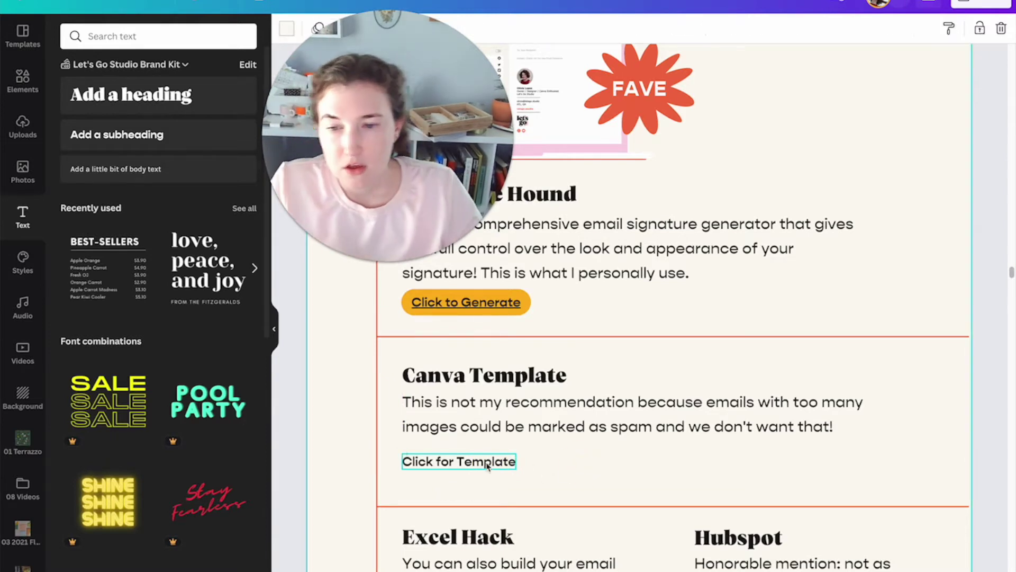
click(779, 210)
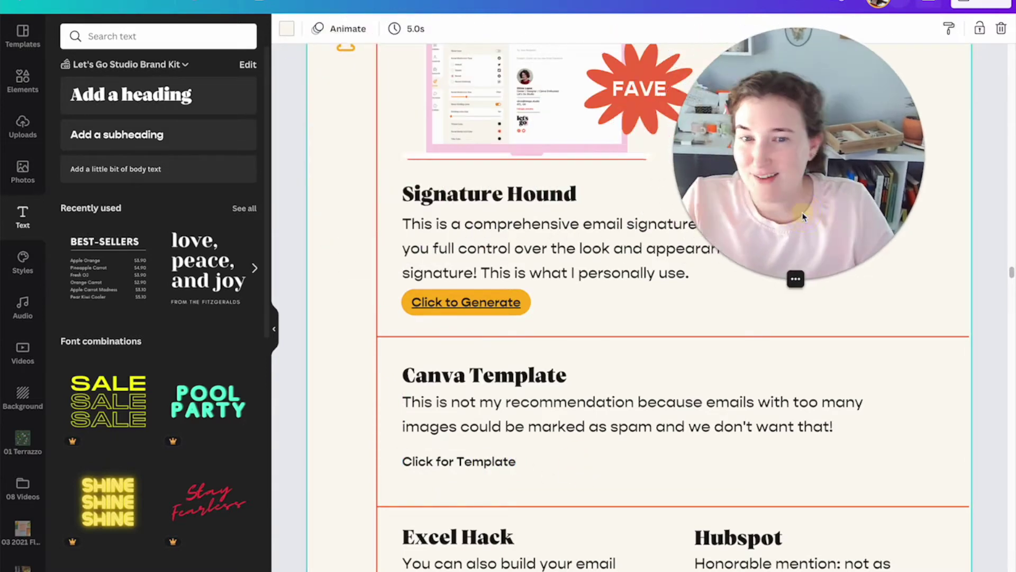
click(480, 467)
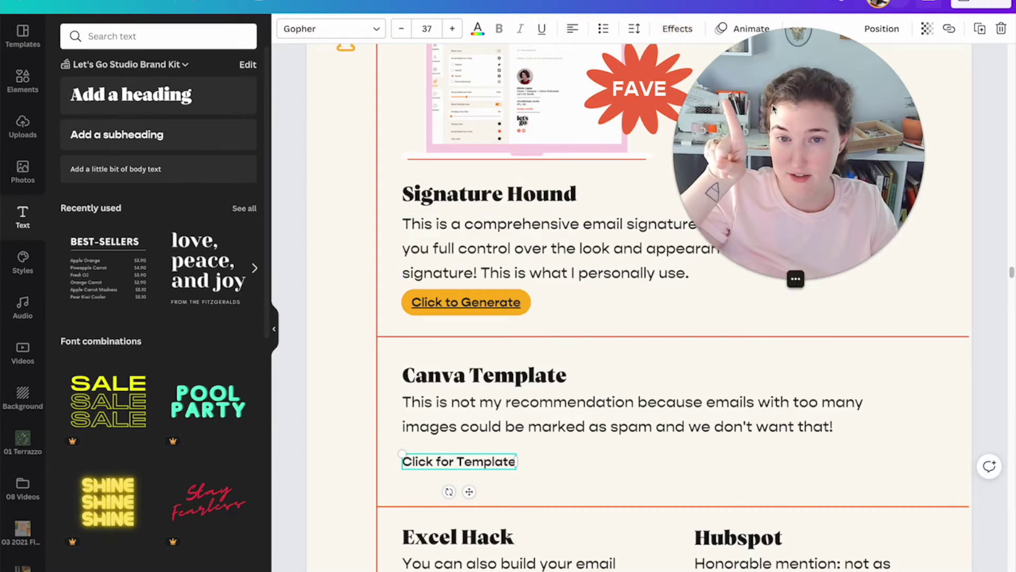
click(671, 30)
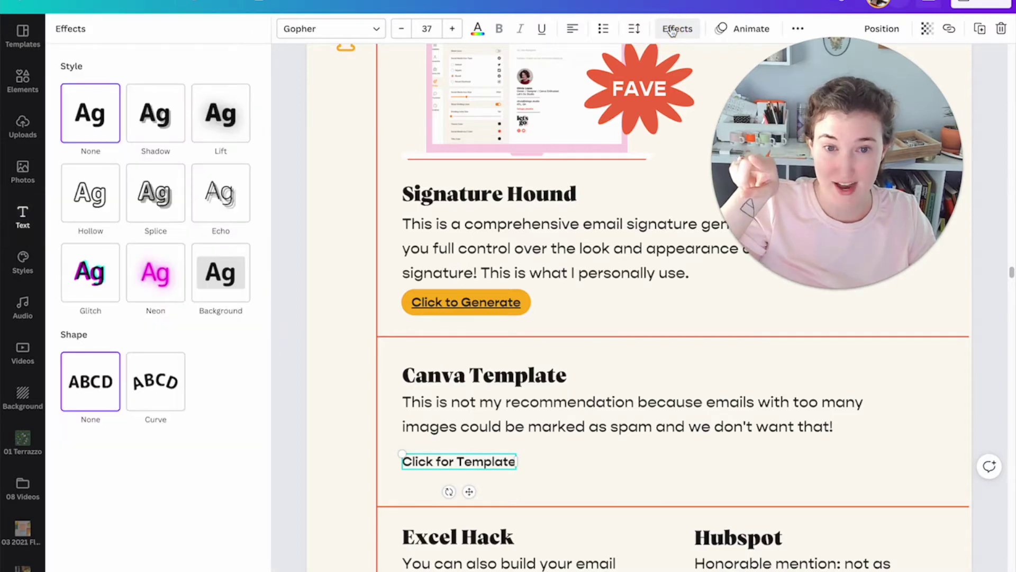
Give 'Click for Template' an orange background with roundness 100 and wider spread, then nudge it.
click(207, 294)
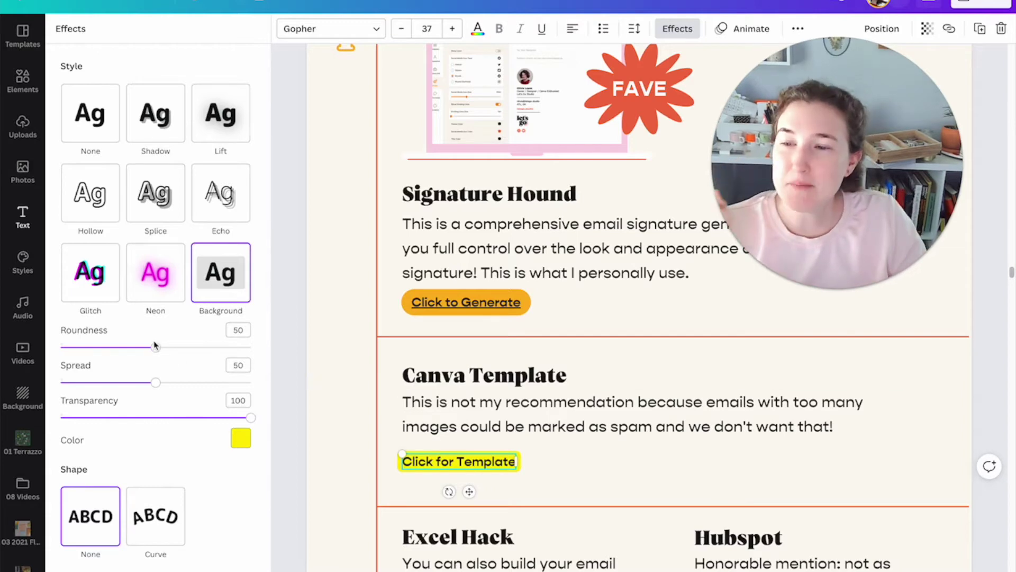
drag(155, 347, 329, 341)
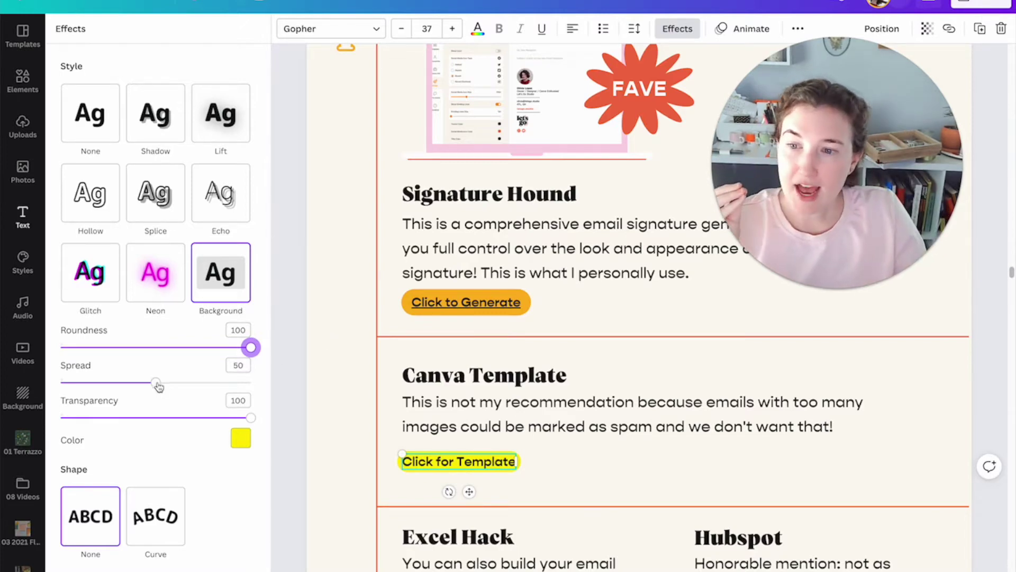
drag(158, 387, 451, 391)
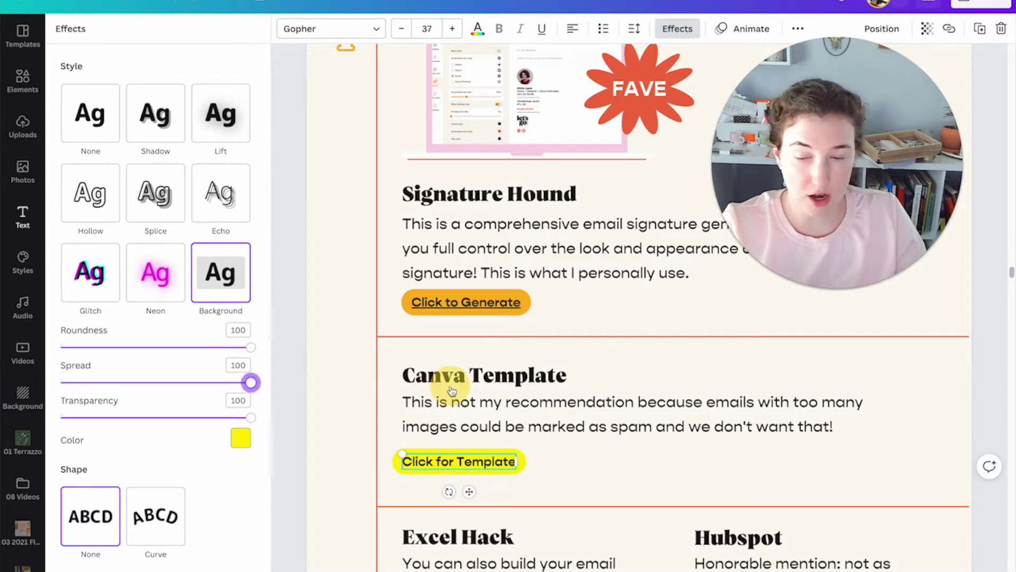
click(243, 439)
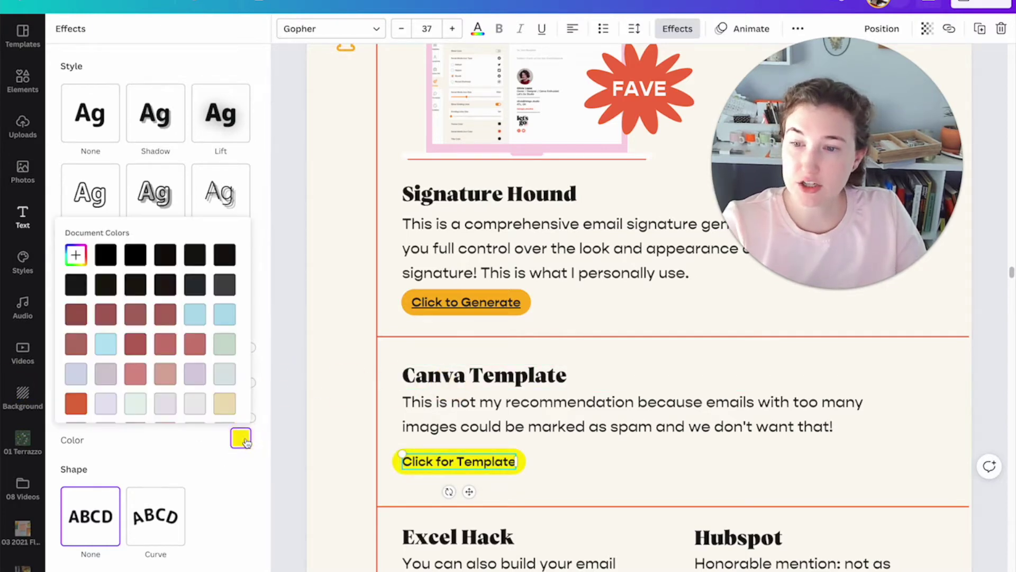
scroll(134, 344, down, 5)
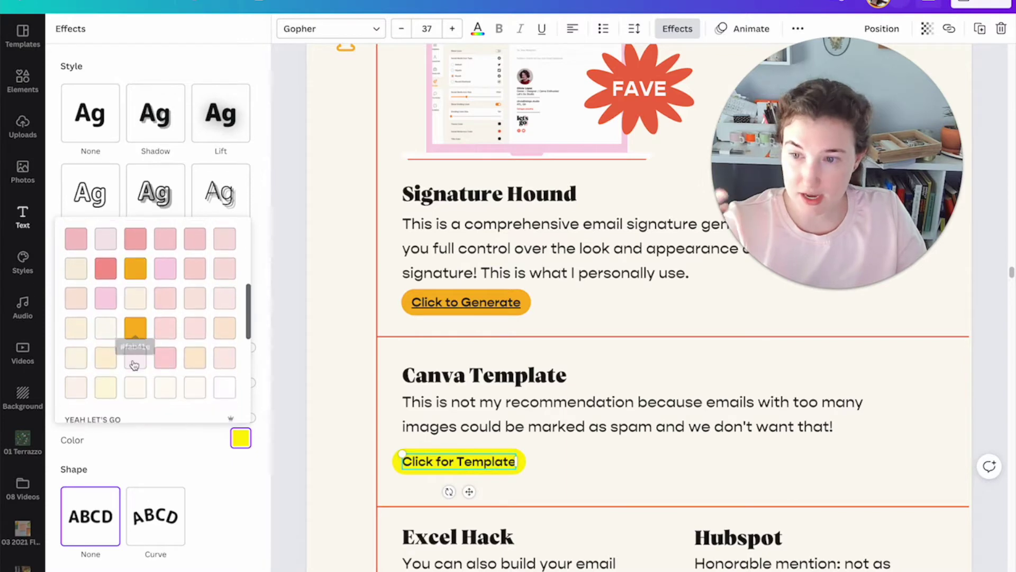
click(135, 328)
click(612, 466)
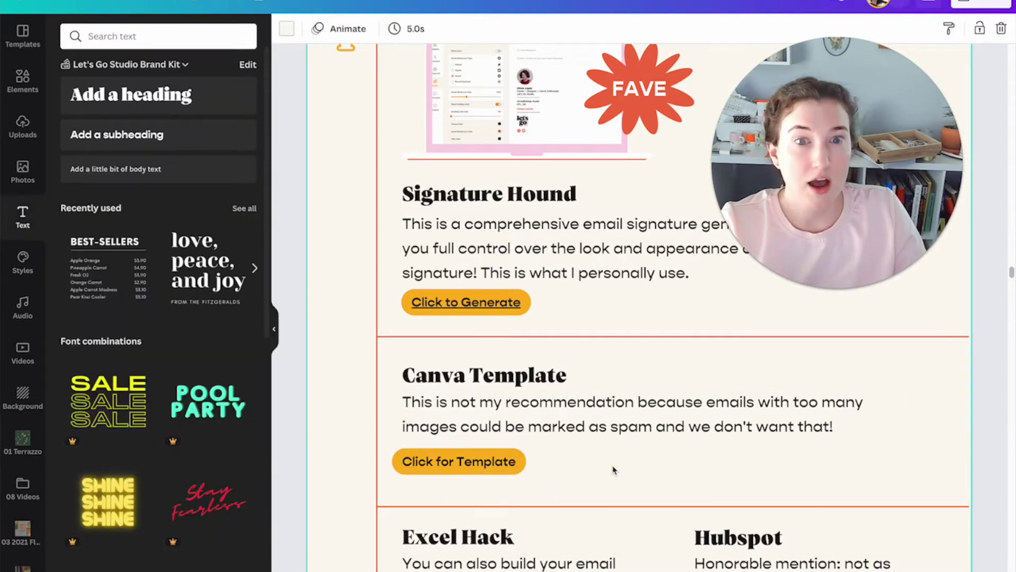
mouse_move(475, 465)
mouse_down()
mouse_move(611, 427)
mouse_move(577, 468)
mouse_move(688, 456)
mouse_move(471, 462)
mouse_up()
click(665, 464)
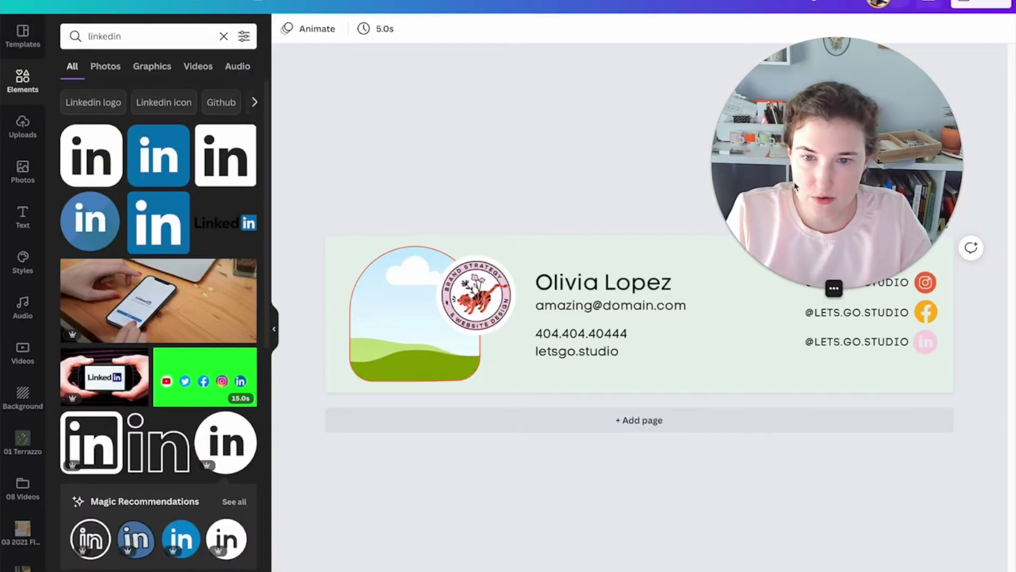
On the email signature design, bring up the Share menu.
drag(793, 185, 709, 159)
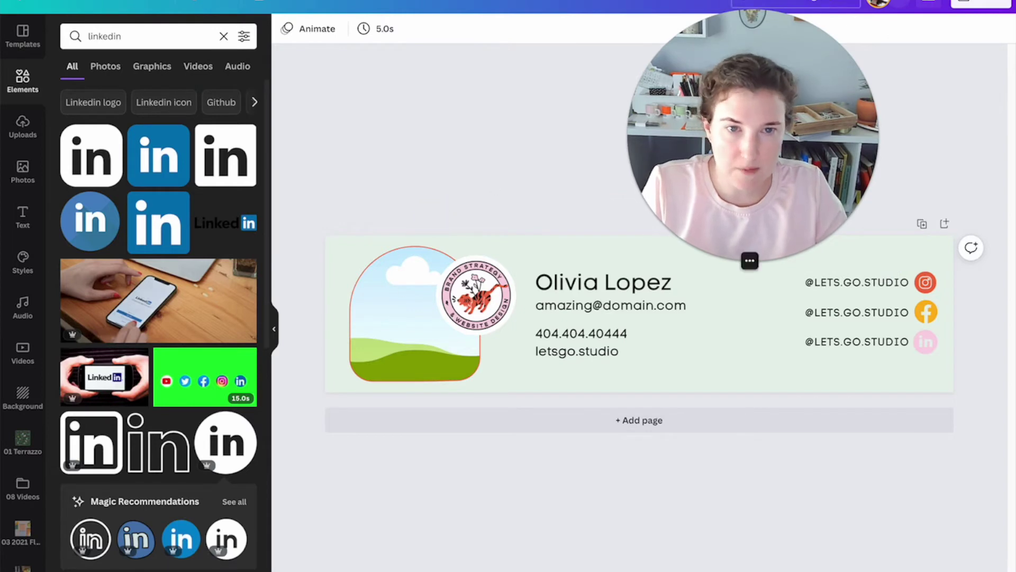
click(964, 7)
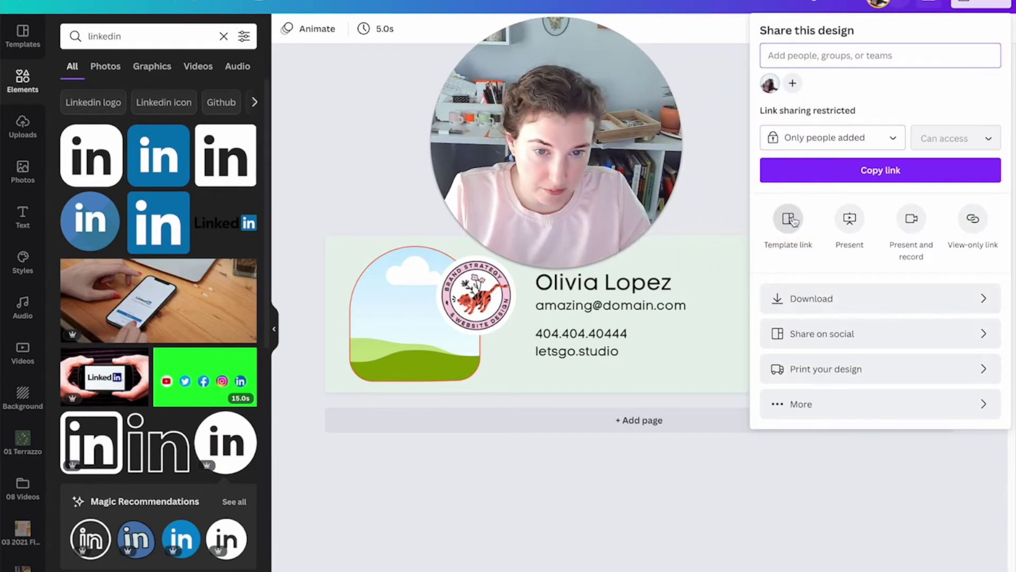
Copy the email signature design's template link from the Share menu.
click(792, 221)
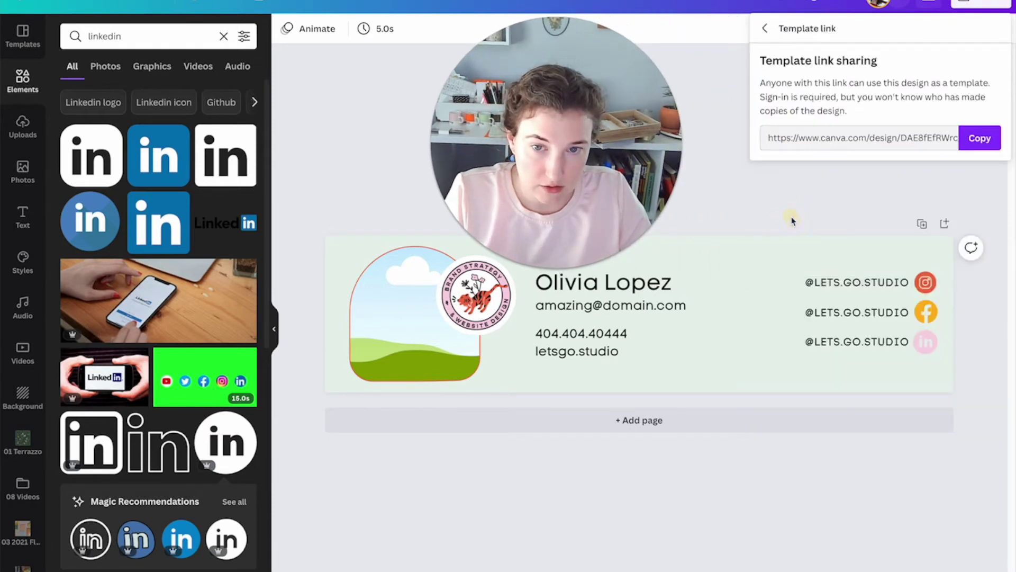
click(970, 140)
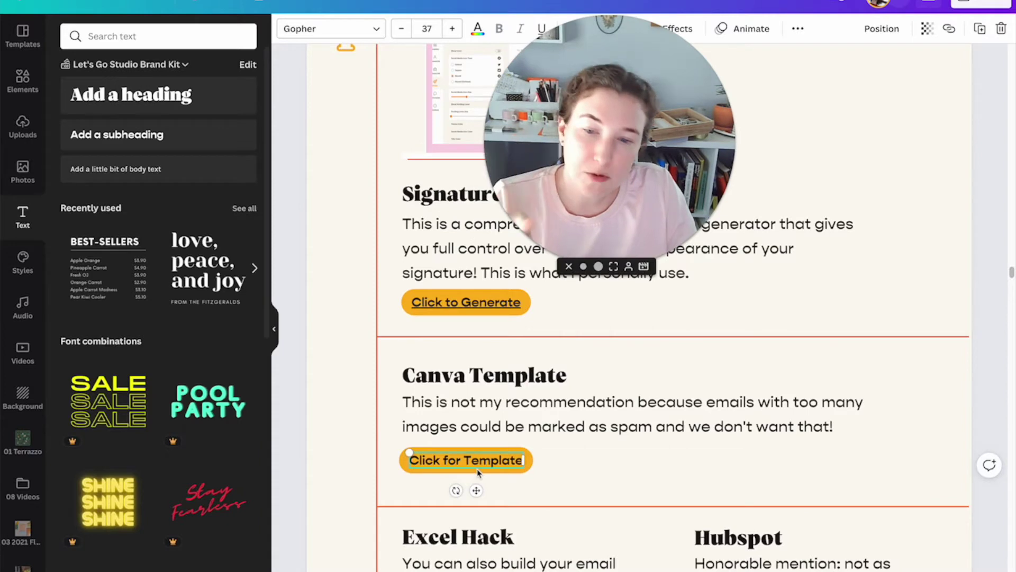
Link the Click for Template button to the pasted template URL.
click(949, 31)
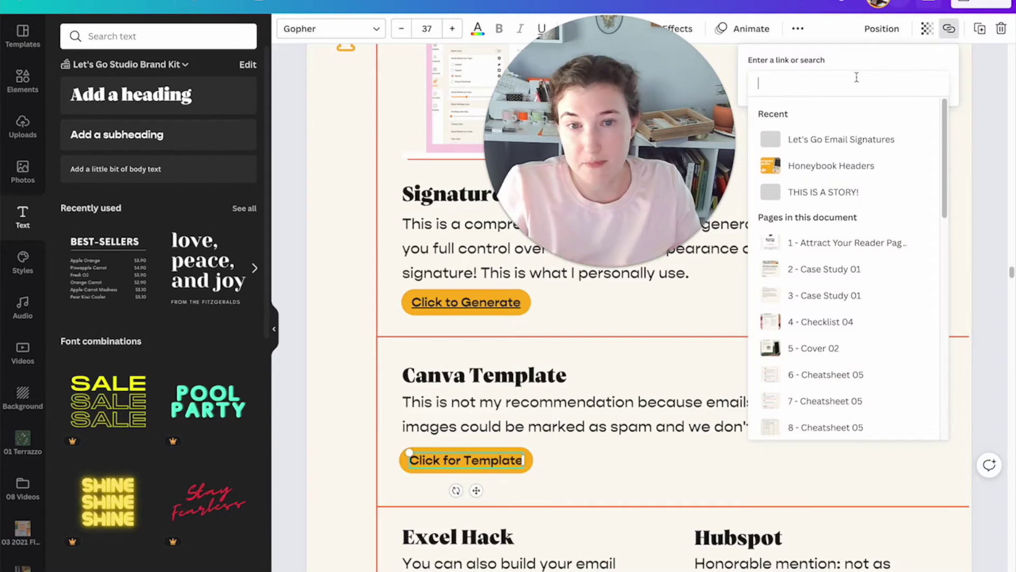
key(ctrl+v)
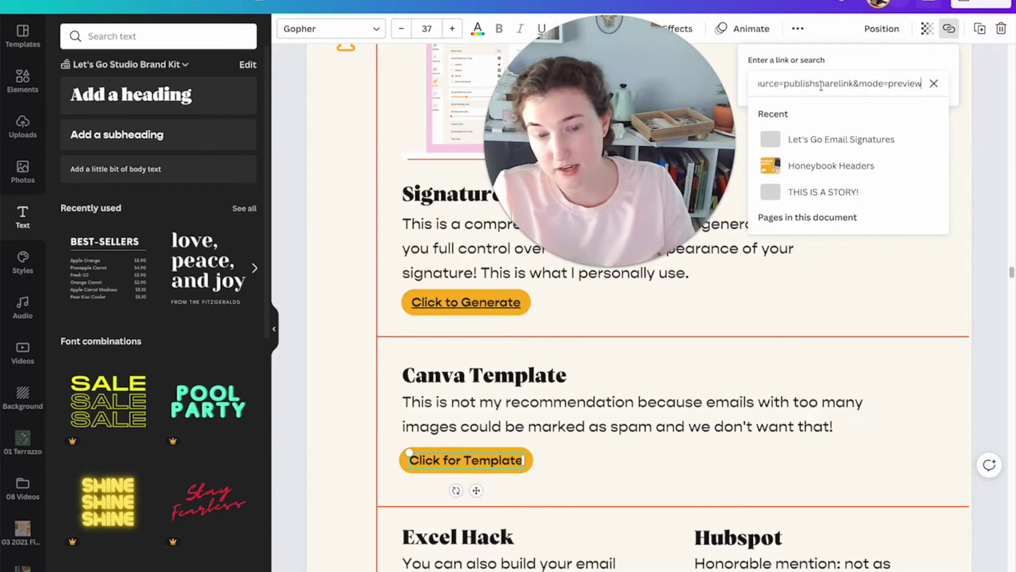
key(Return)
click(692, 465)
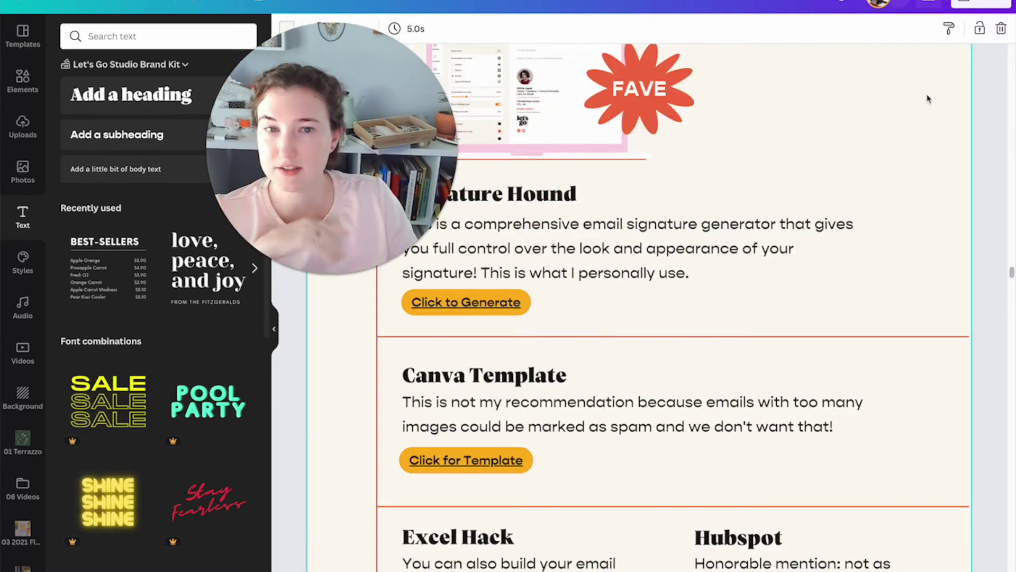
scroll(946, 175, up, 1)
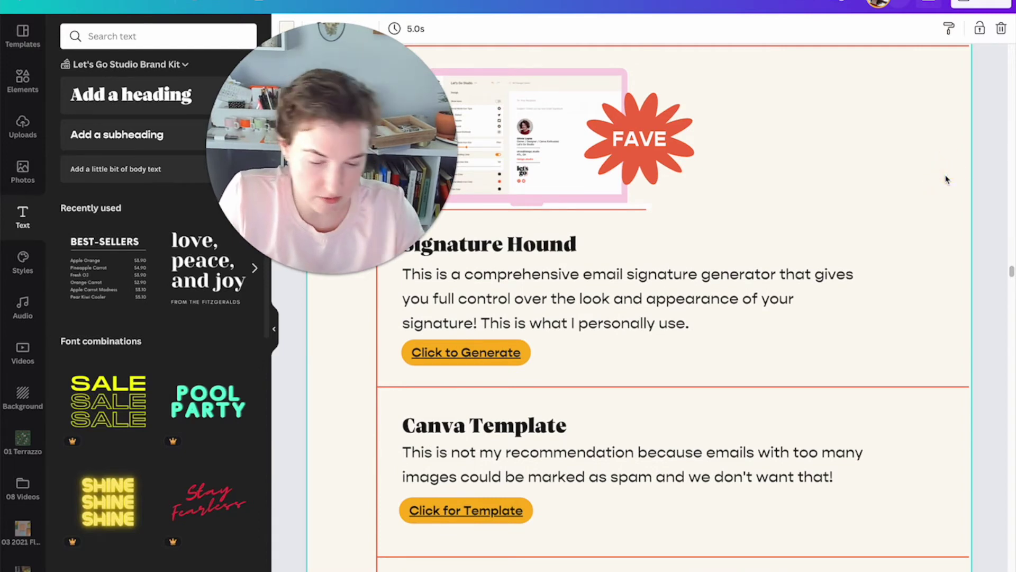
scroll(945, 180, down, 3)
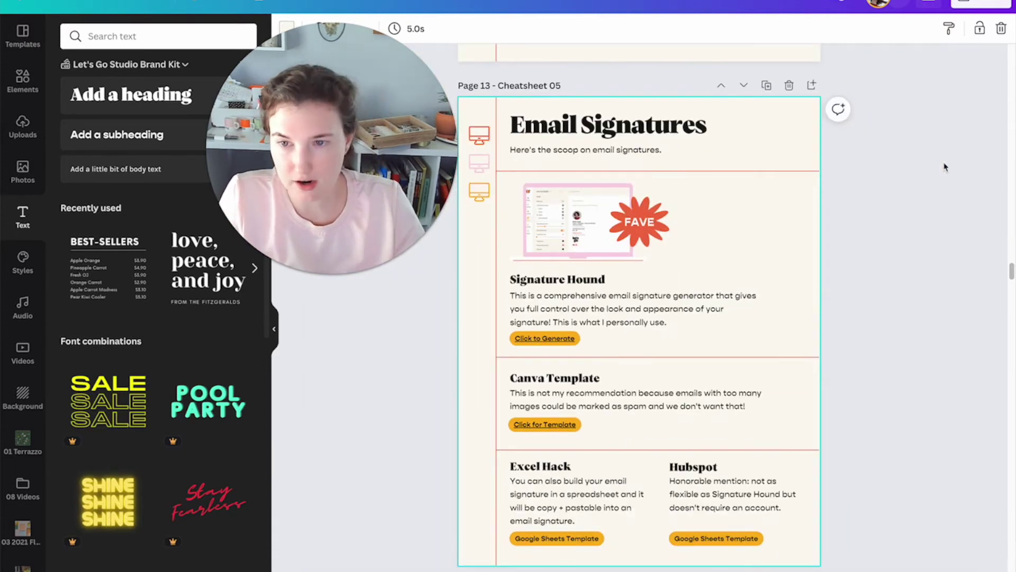
Download the design via Share > Download with the PDF Standard file type.
click(982, 4)
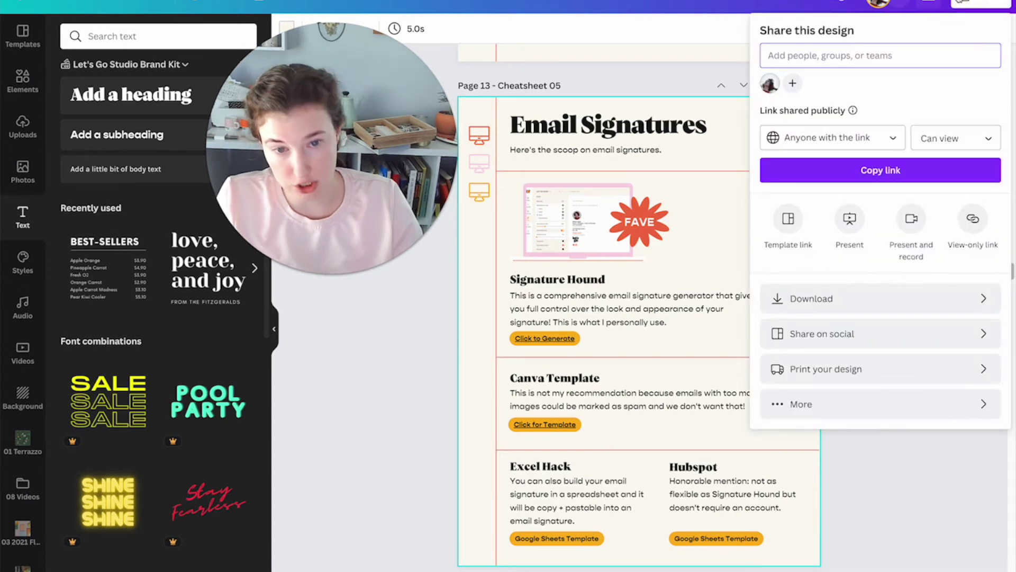
click(847, 305)
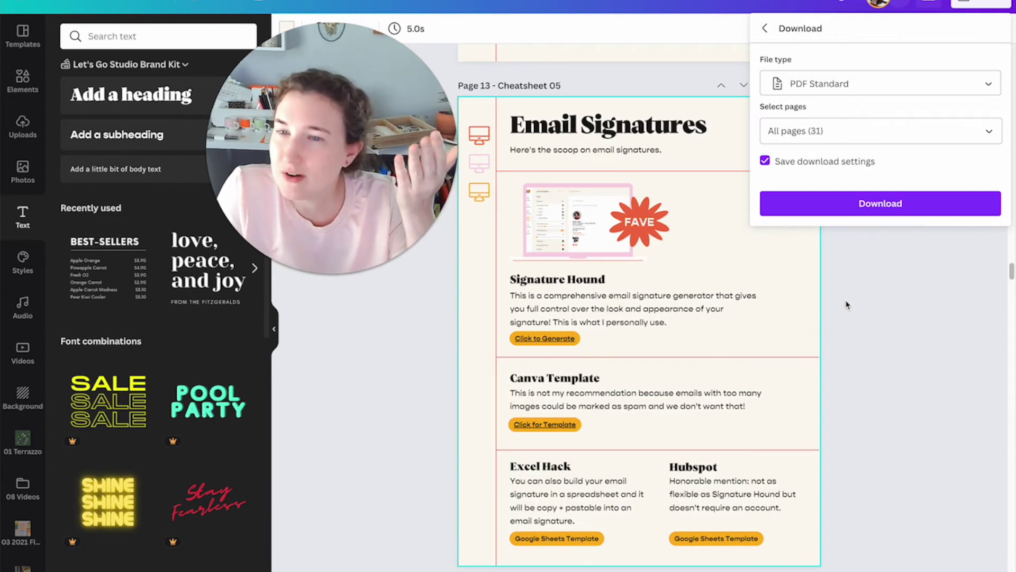
click(837, 87)
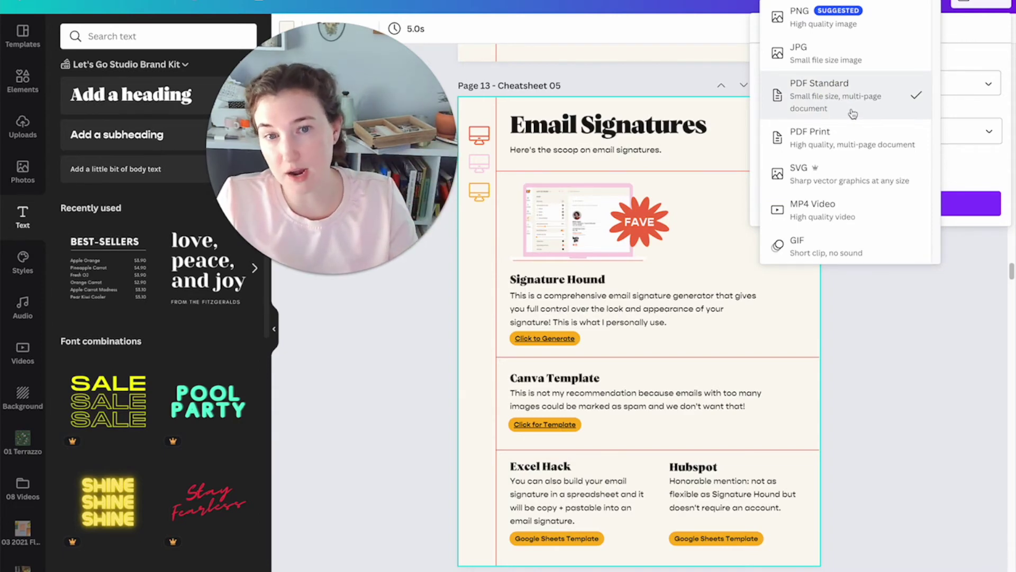
click(853, 113)
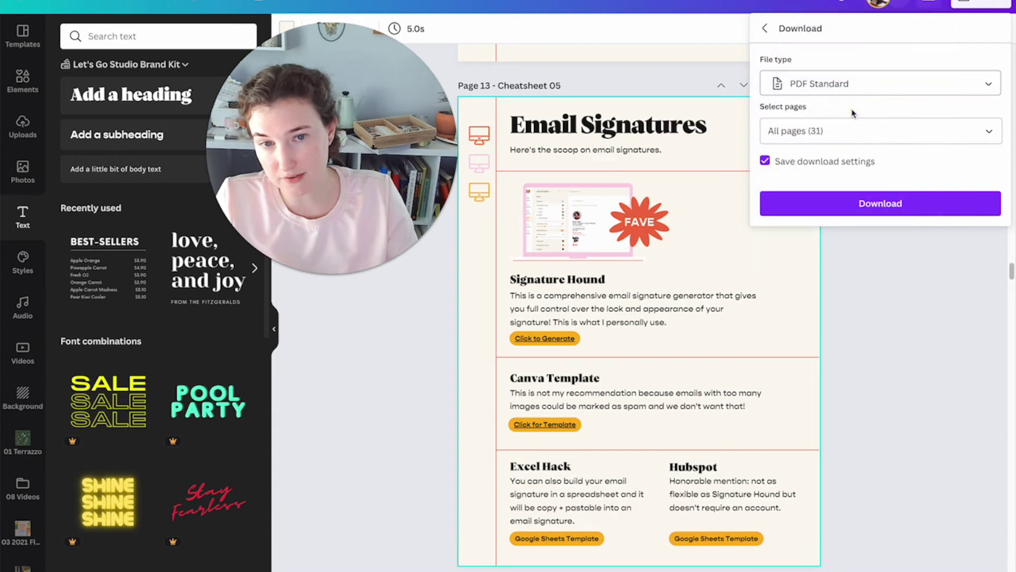
click(847, 217)
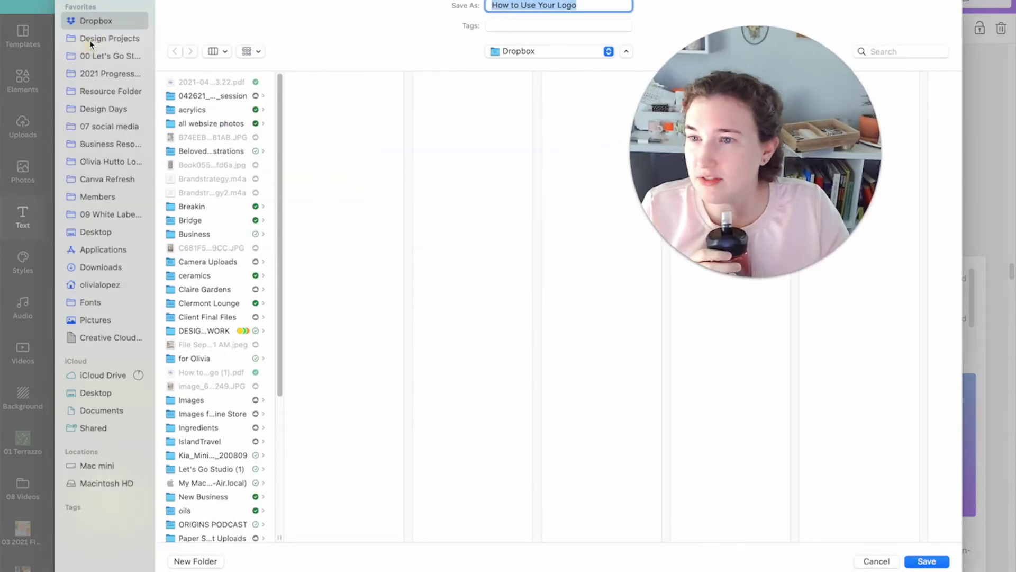
Save the PDF as 'How to Use Your Logo' in the Dropbox folder.
click(91, 41)
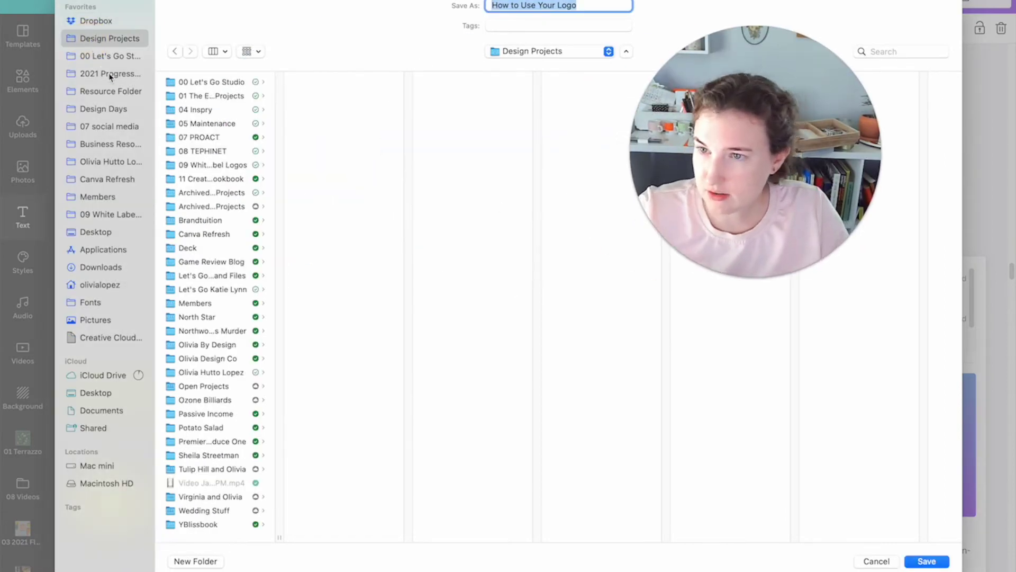
click(95, 21)
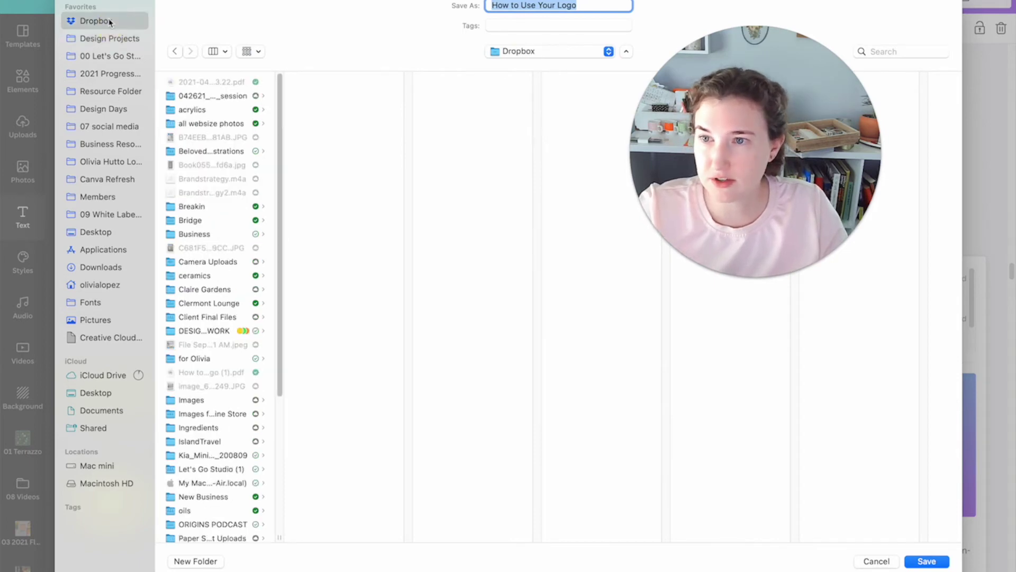
click(600, 5)
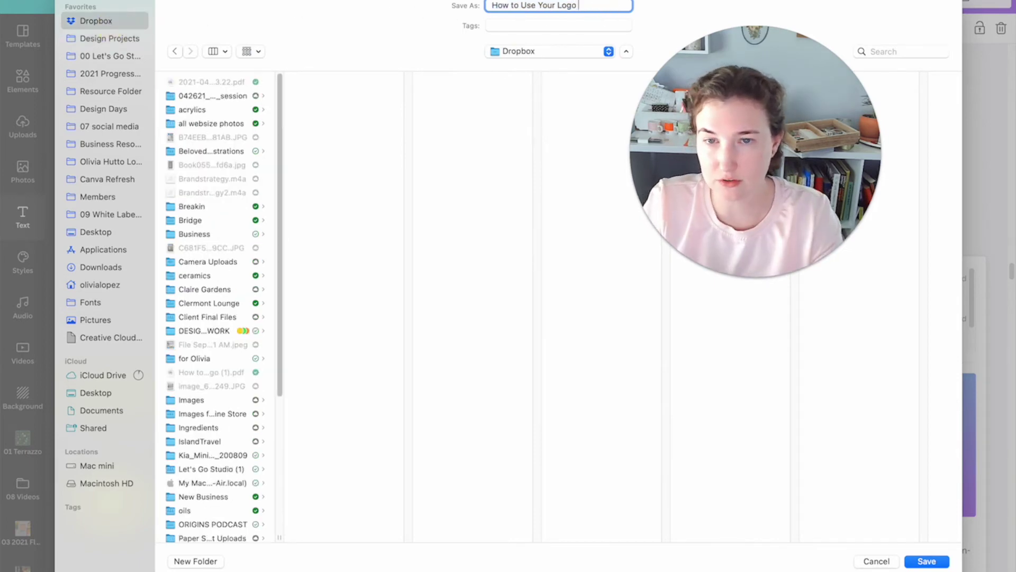
key(Return)
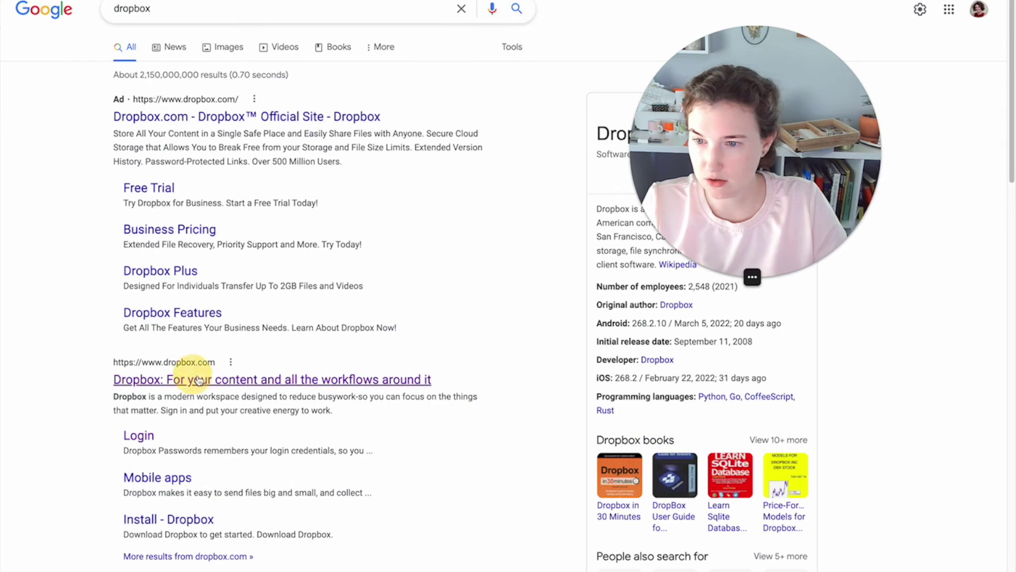
Open the Dropbox website, dismiss the invoice promotion and scroll to the How to Use Your Logo PDFs.
click(192, 379)
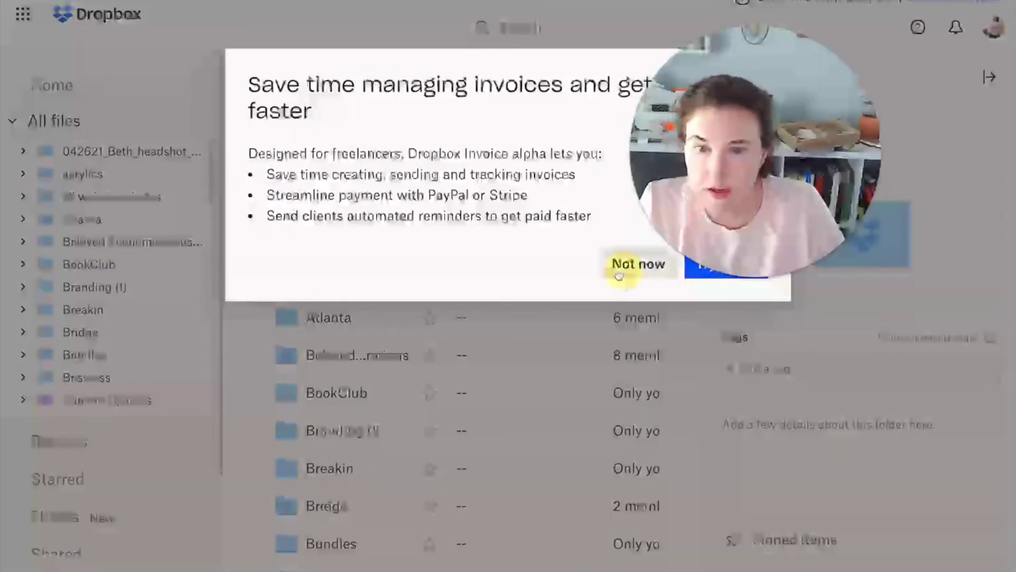
click(638, 263)
scroll(241, 312, down, 7)
scroll(241, 311, down, 10)
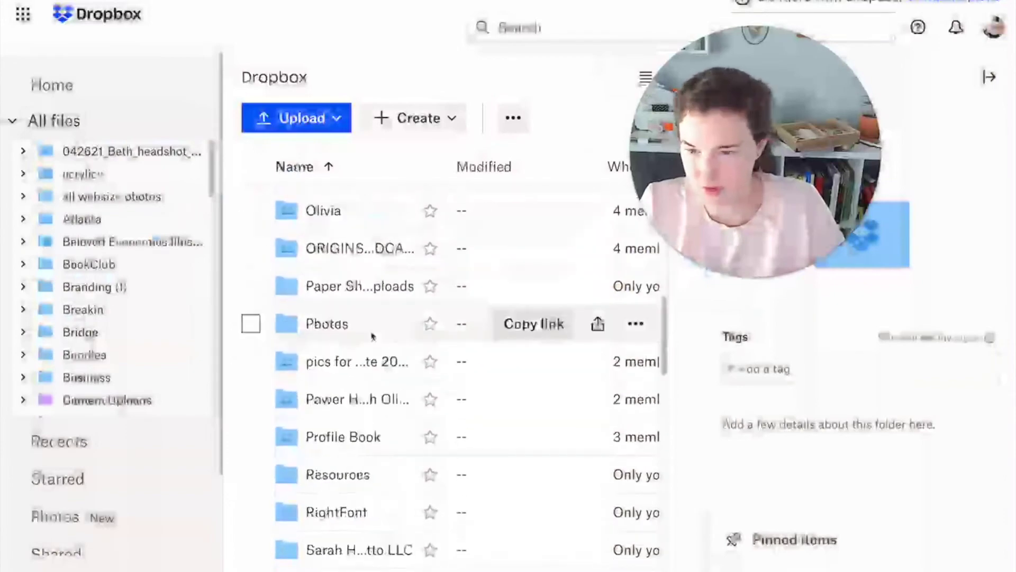
scroll(372, 337, up, 10)
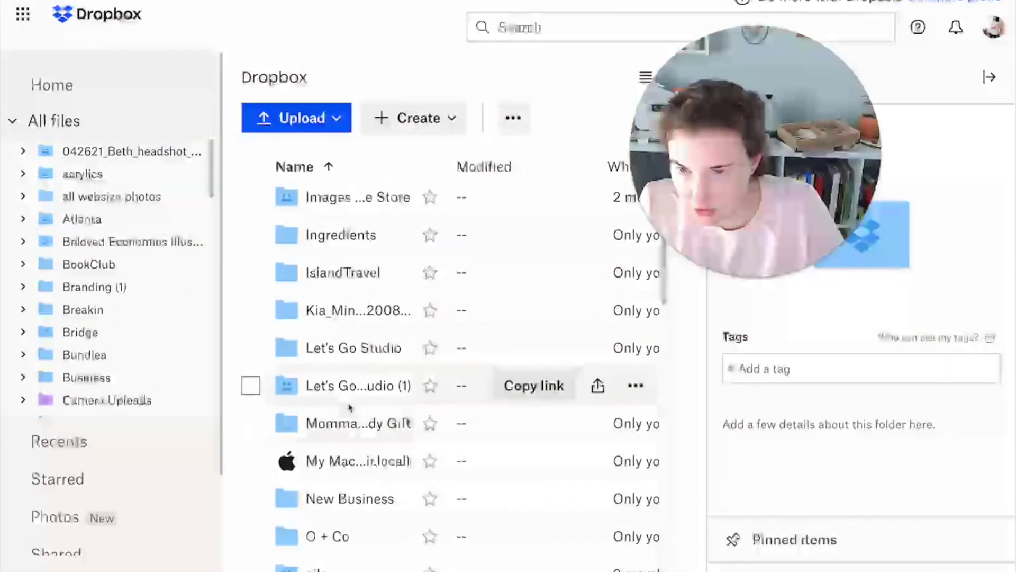
scroll(349, 404, up, 10)
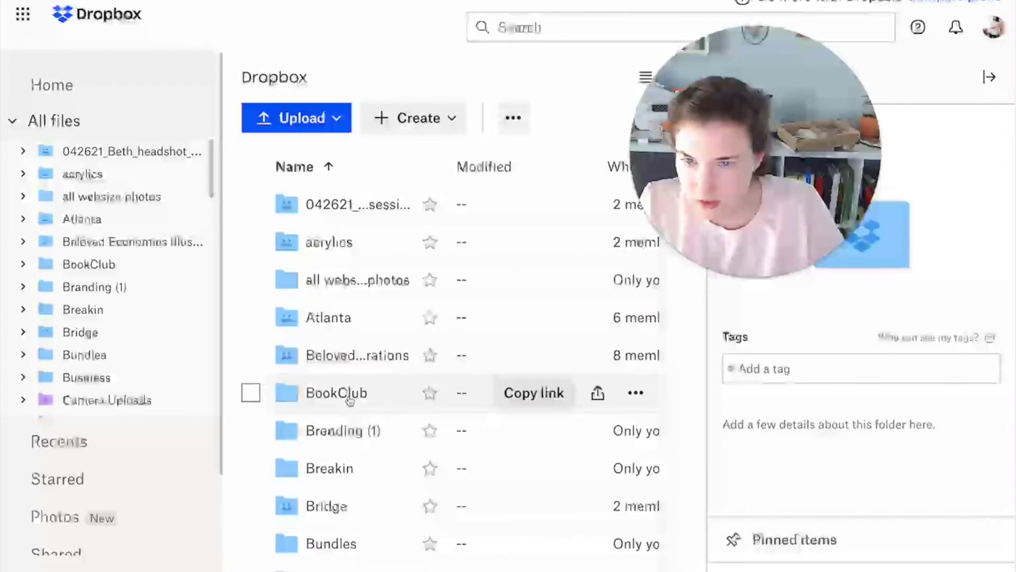
scroll(350, 403, down, 12)
scroll(350, 401, down, 15)
scroll(349, 400, up, 1)
scroll(349, 401, down, 1)
scroll(348, 401, up, 9)
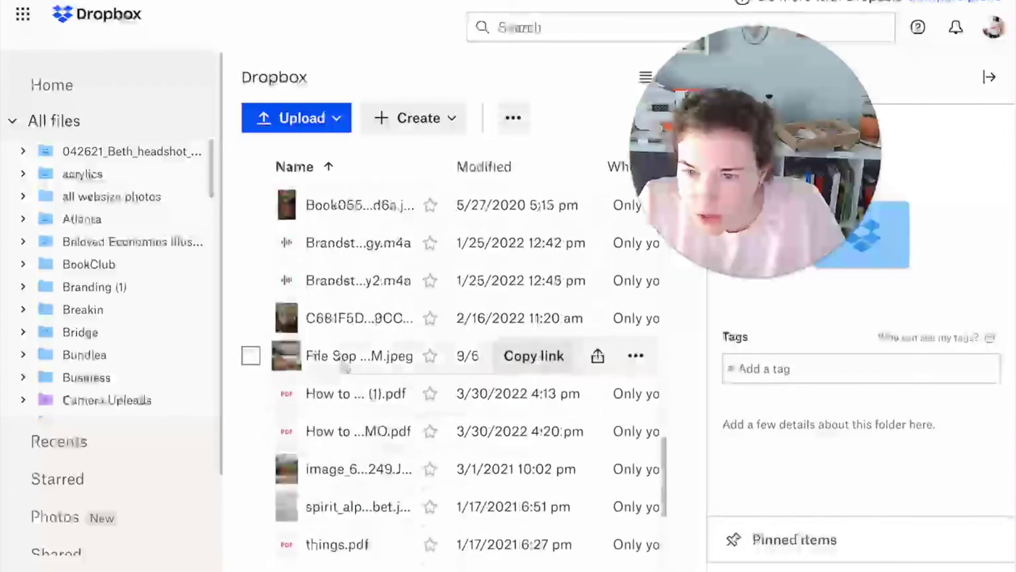
Preview the How to Use Your Logo PDF, scroll to Email Signatures and test Click to Generate.
click(358, 394)
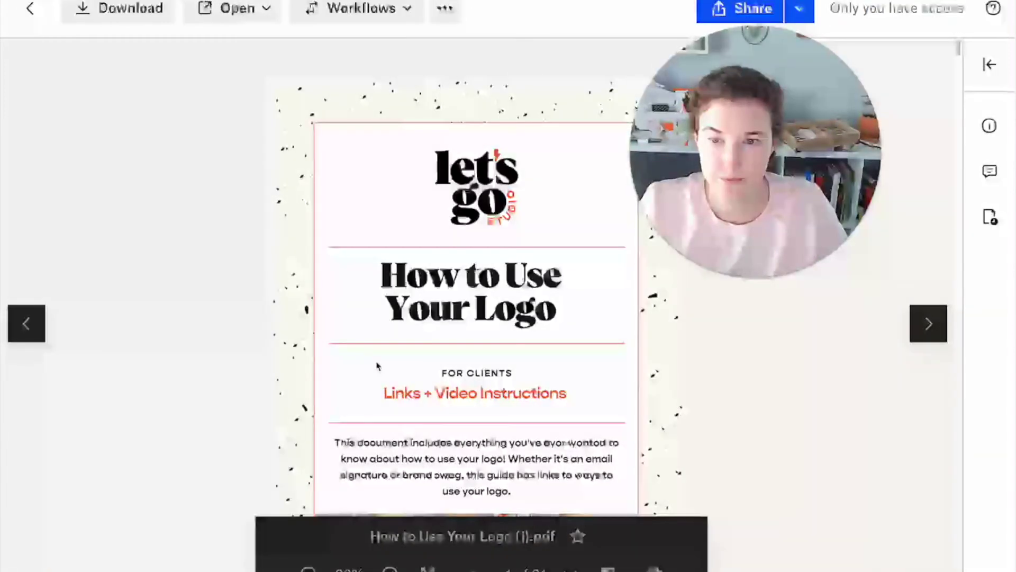
scroll(377, 365, down, 10)
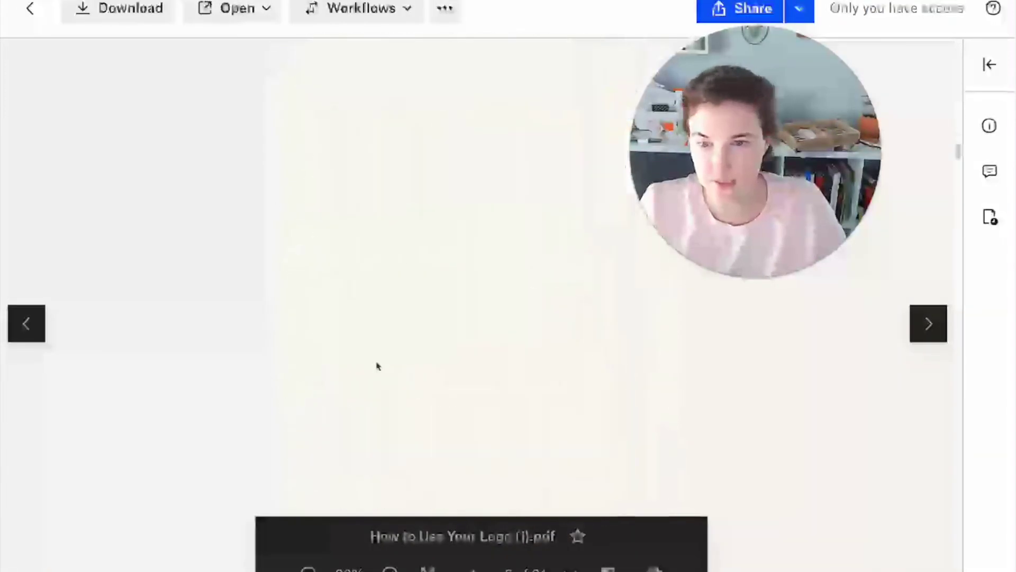
scroll(378, 365, down, 1)
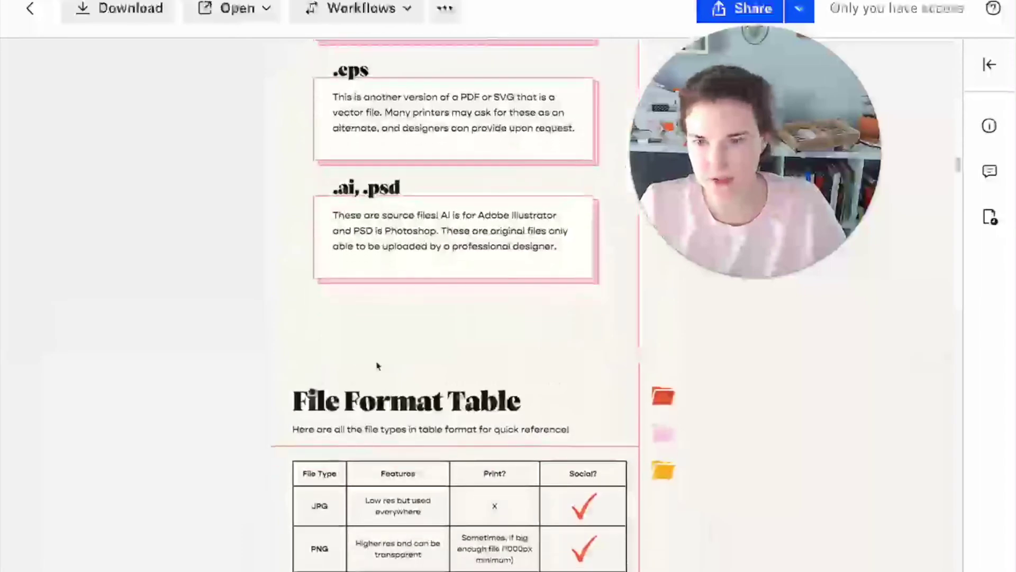
scroll(378, 365, down, 15)
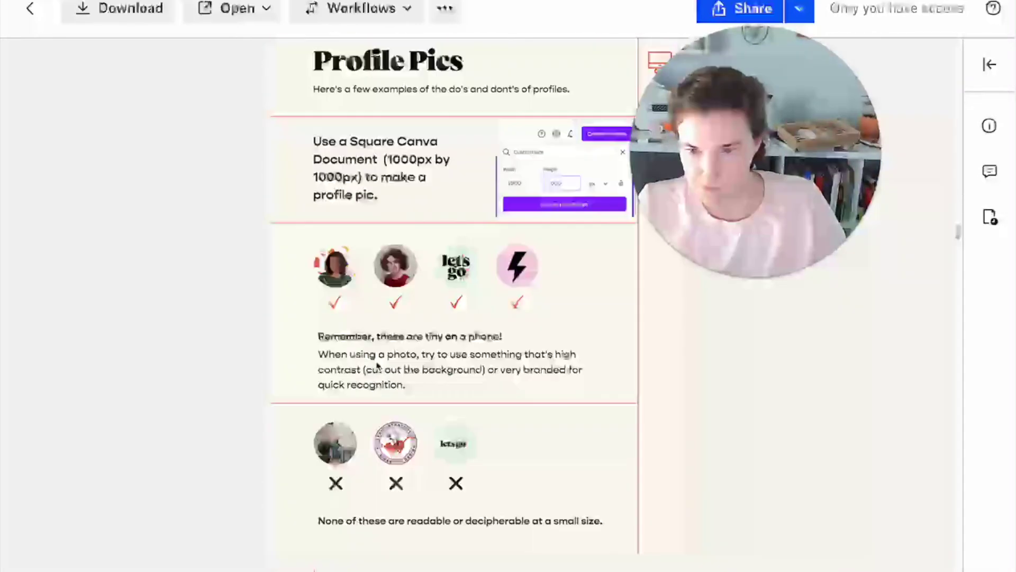
scroll(378, 365, down, 10)
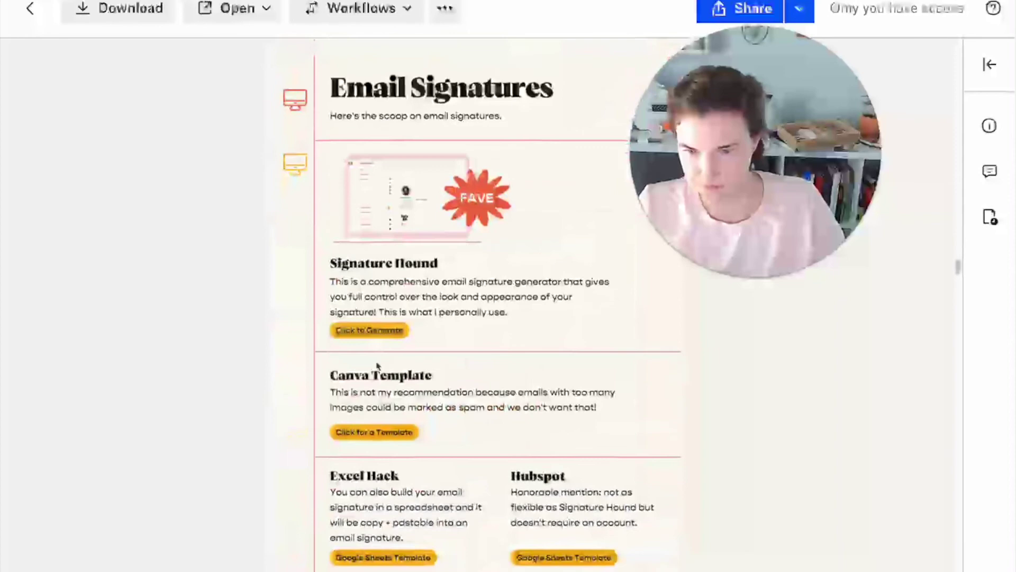
scroll(378, 365, down, 1)
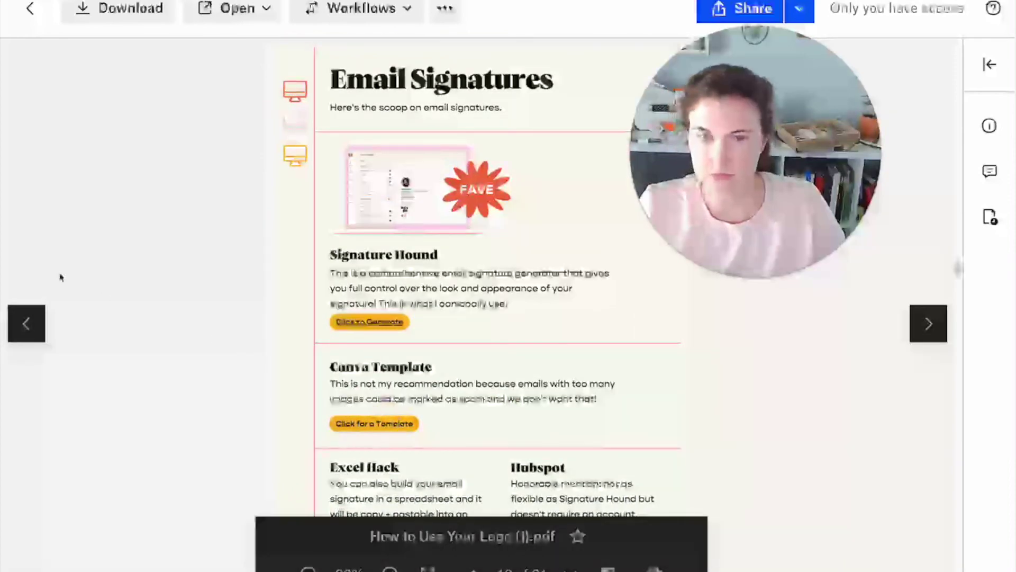
scroll(376, 420, down, 1)
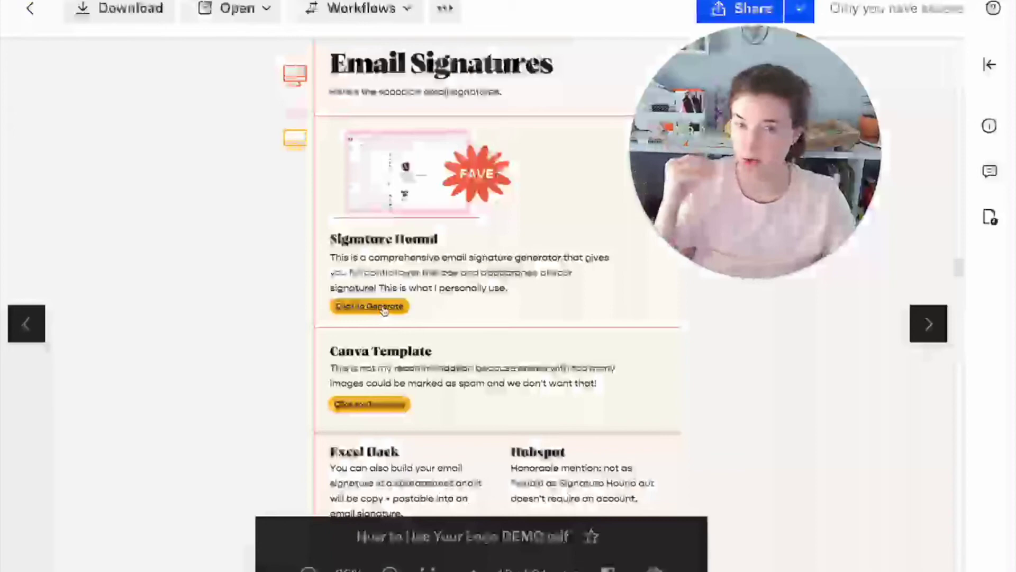
click(384, 308)
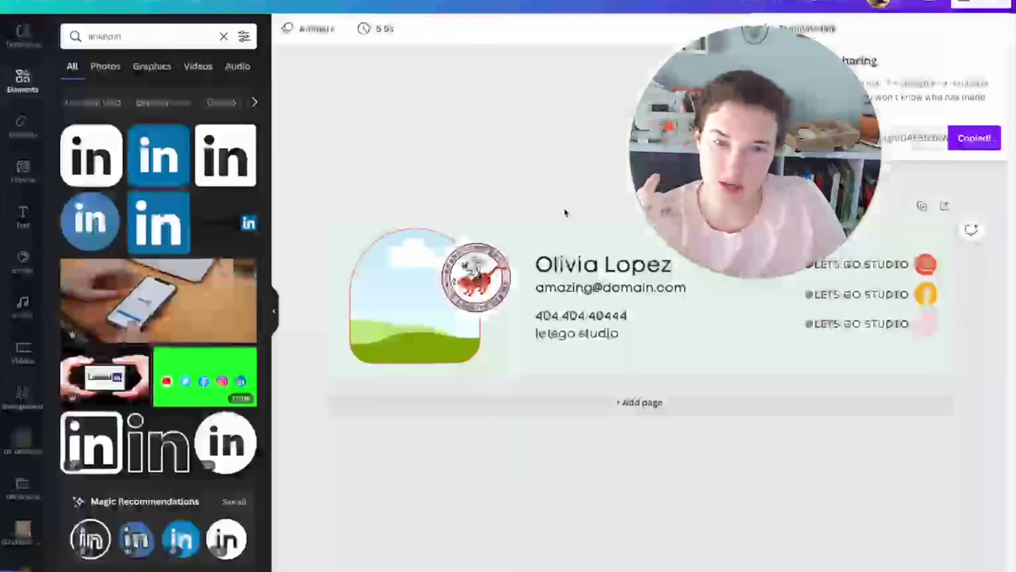
Dismiss the Share menu and return to the logo guide's Email Signatures page.
click(565, 207)
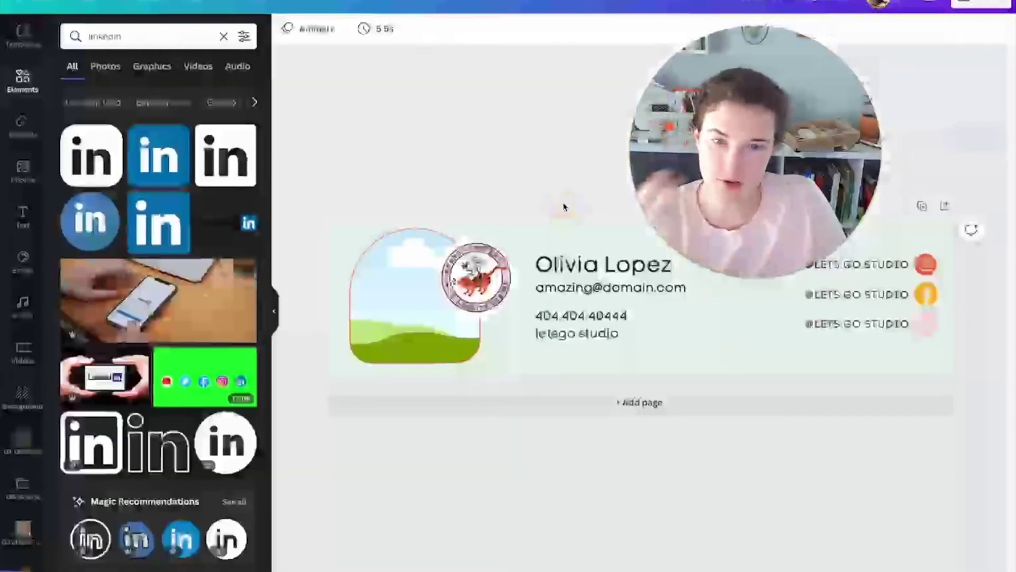
drag(720, 170, 782, 148)
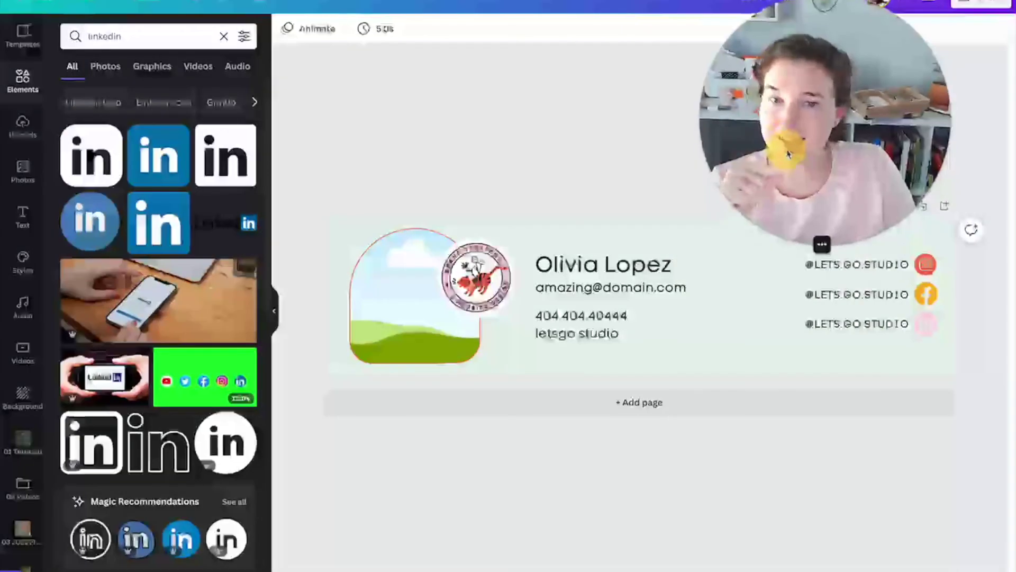
click(591, 155)
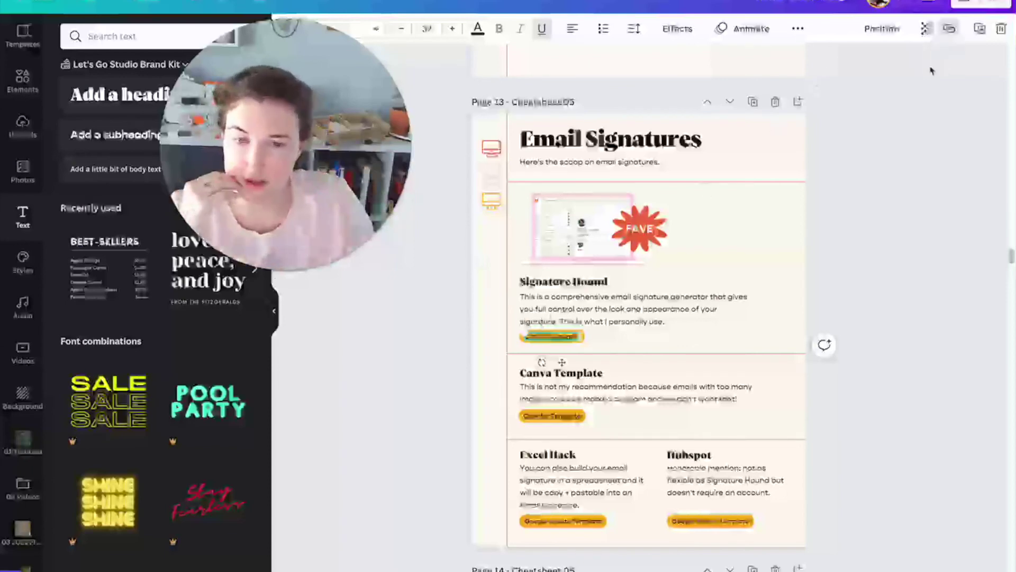
Inspect the Excel Hack button's link settings, then close them without changes.
click(559, 523)
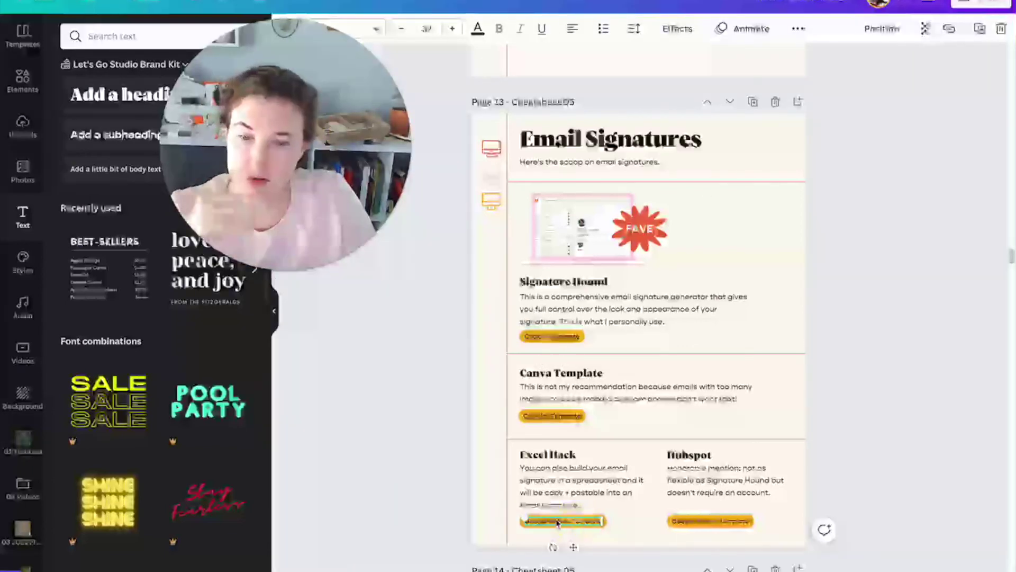
click(948, 32)
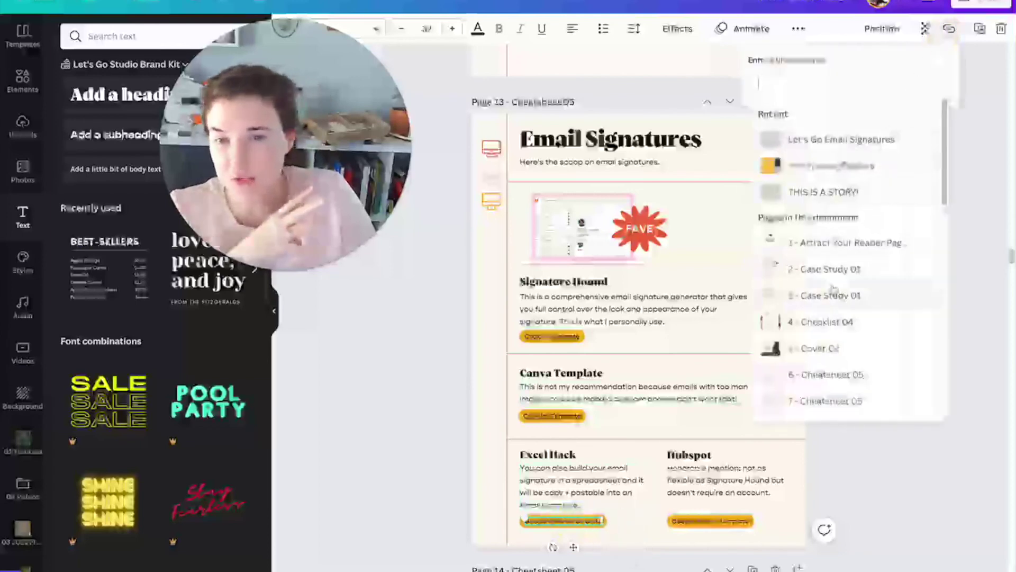
scroll(833, 290, down, 10)
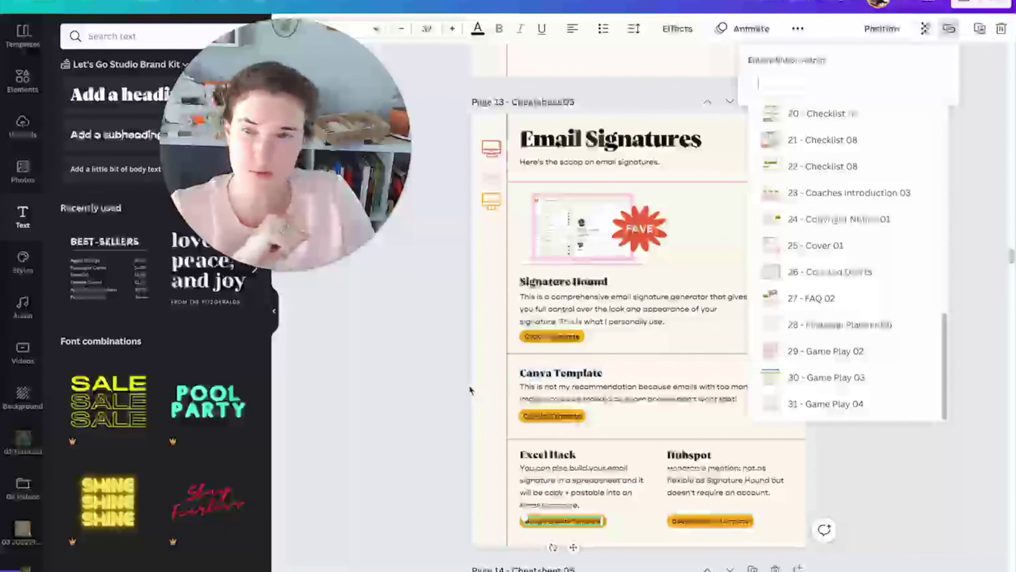
key(Escape)
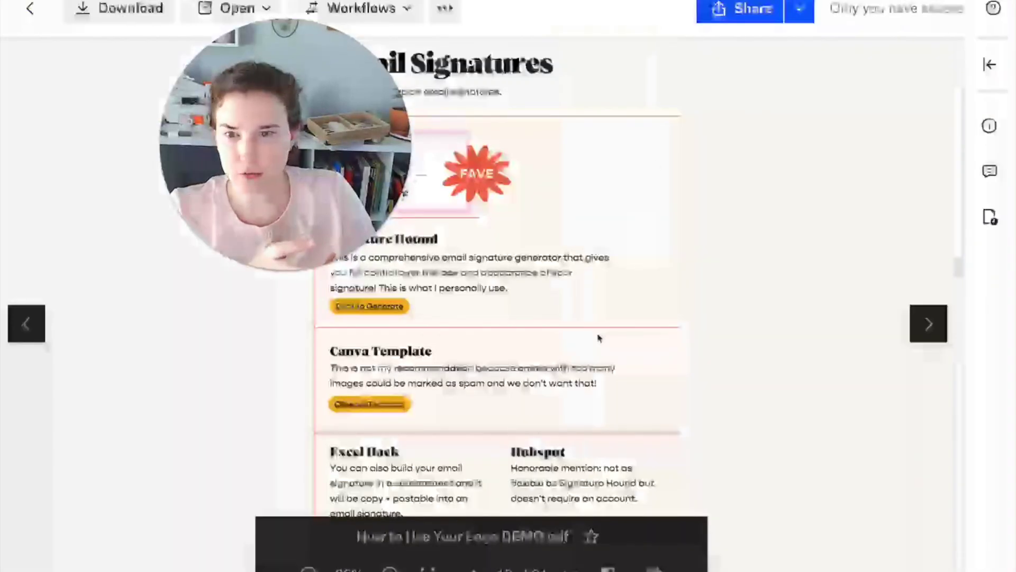
Scroll the Dropbox PDF preview back up to the 'How to Use Your Logo' cover page.
scroll(599, 337, up, 20)
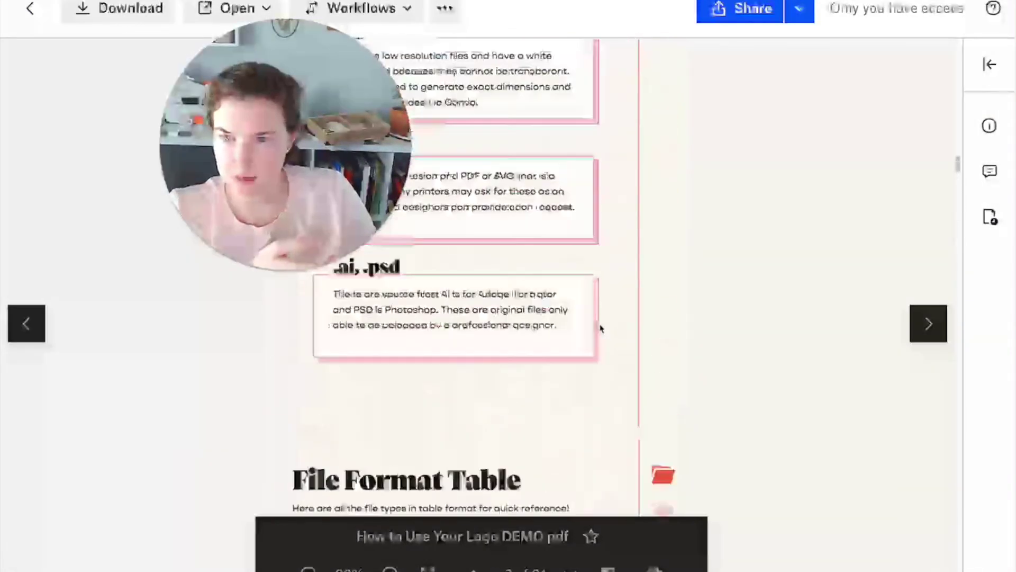
scroll(601, 328, up, 20)
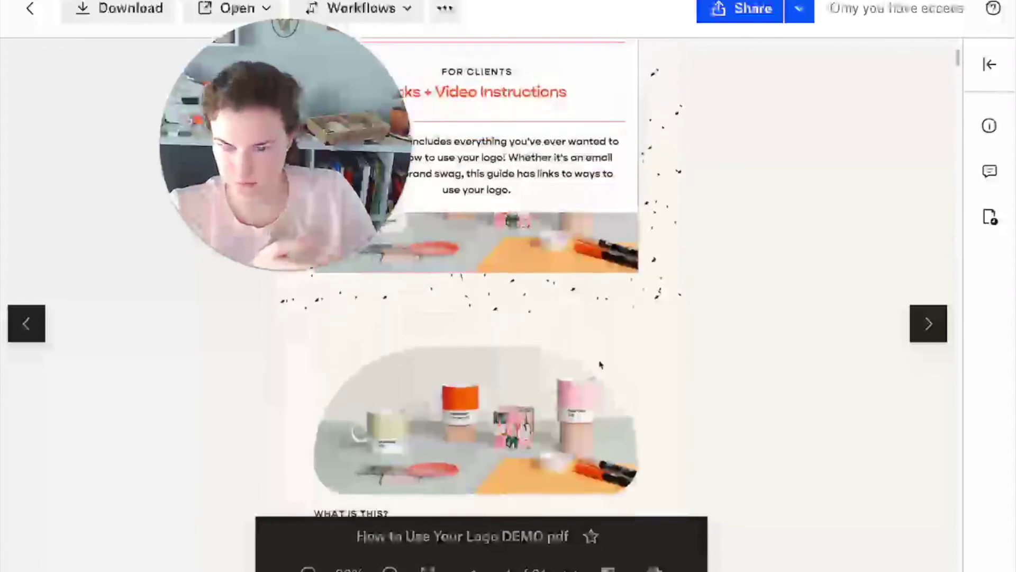
scroll(600, 365, up, 5)
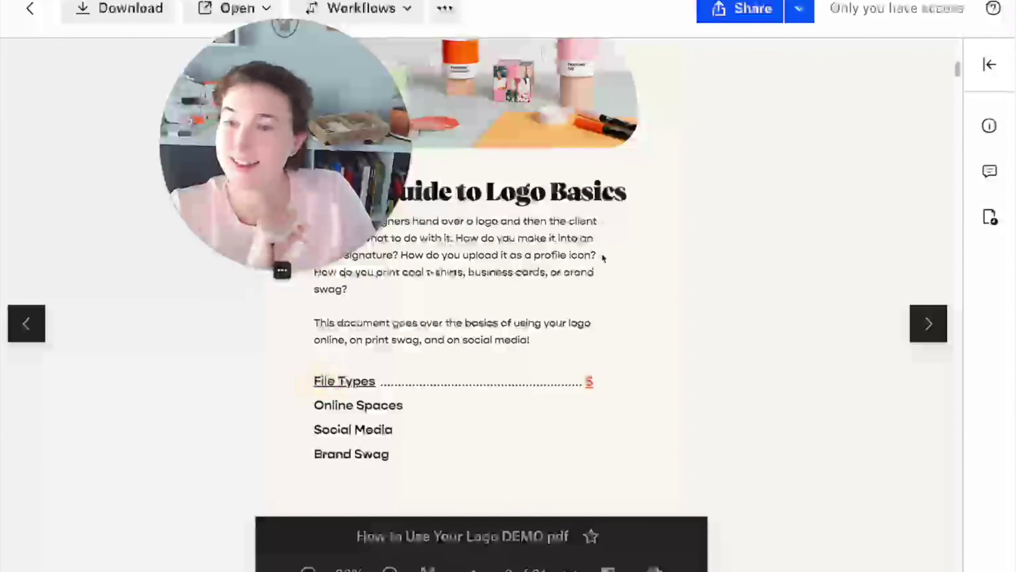
scroll(602, 256, down, 15)
scroll(602, 258, down, 8)
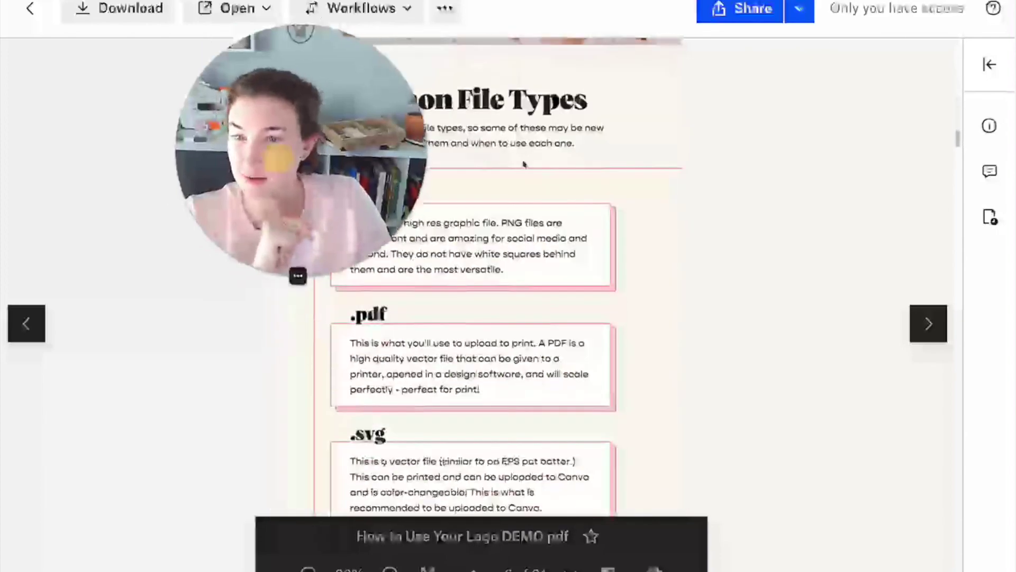
scroll(464, 228, down, 3)
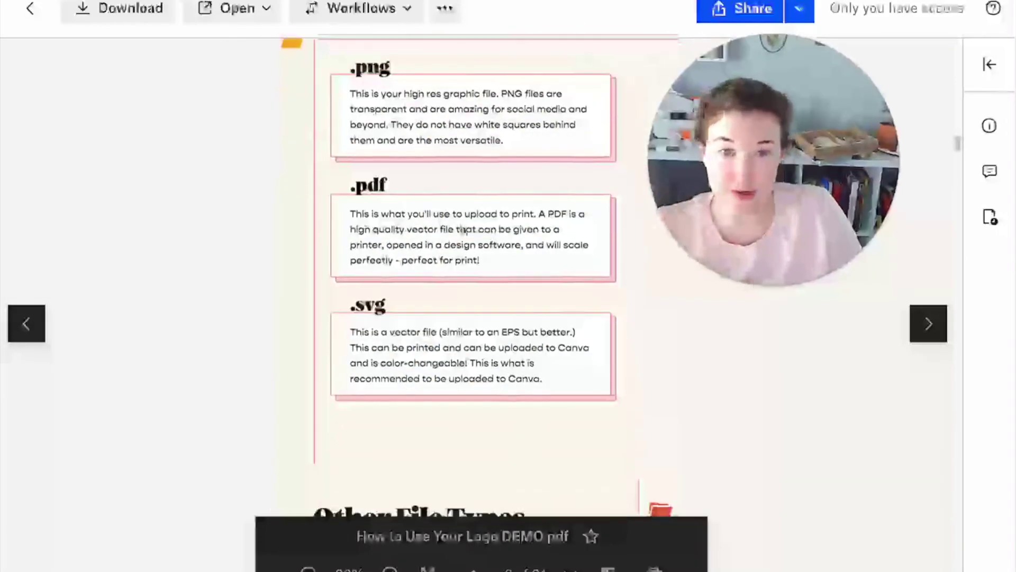
scroll(465, 228, up, 12)
scroll(465, 228, up, 2)
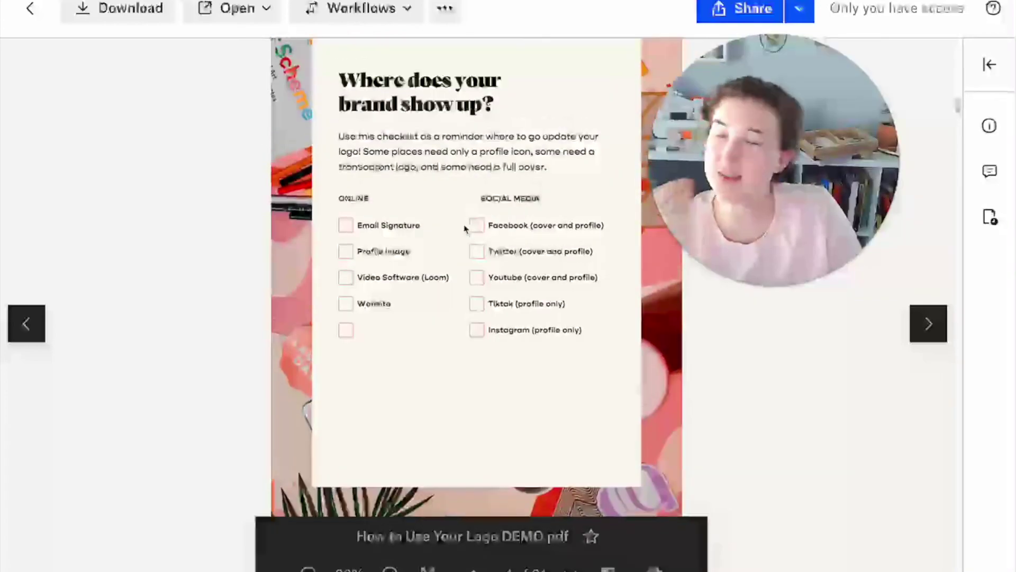
scroll(465, 229, up, 10)
scroll(464, 231, up, 10)
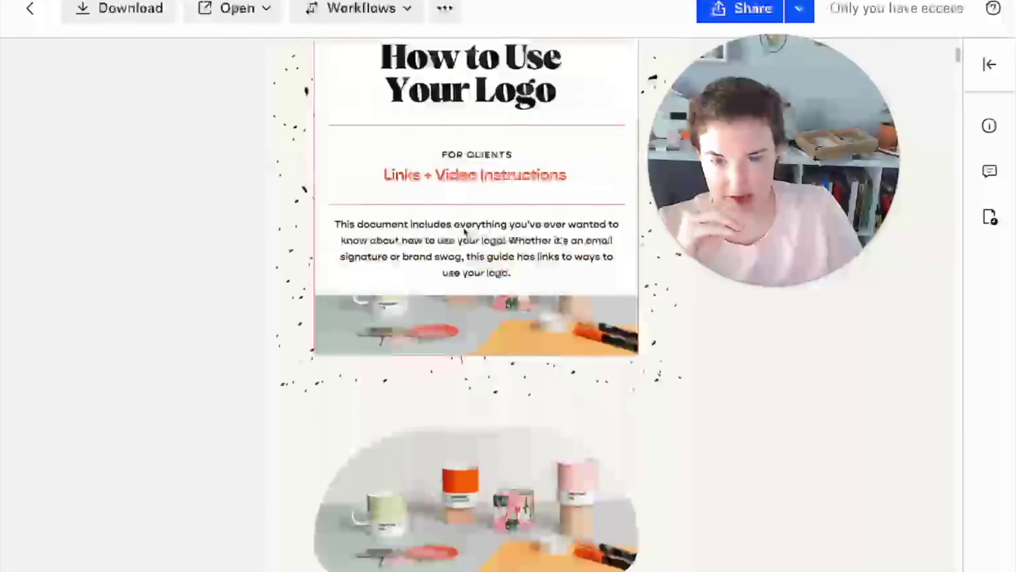
scroll(460, 227, down, 1)
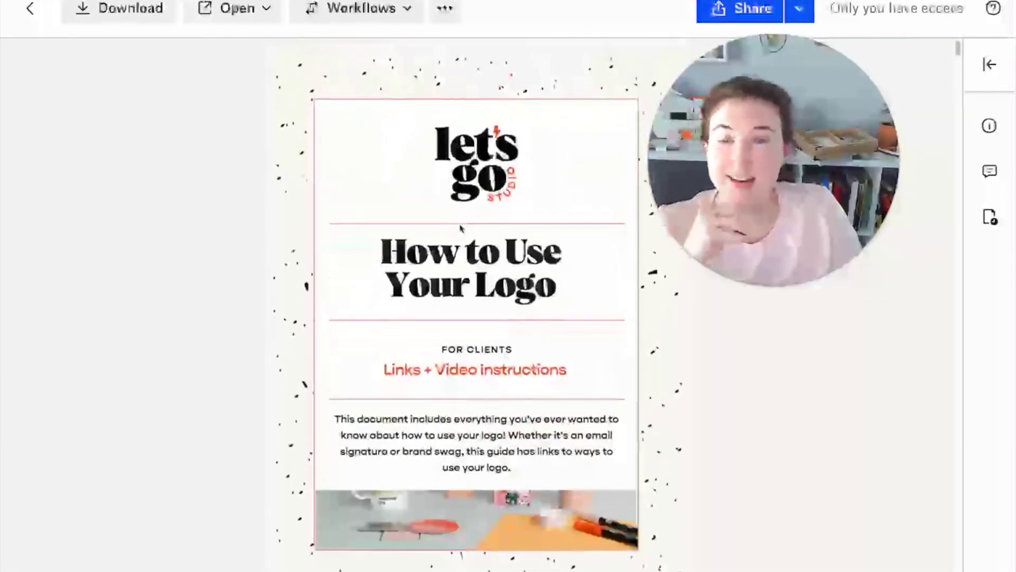